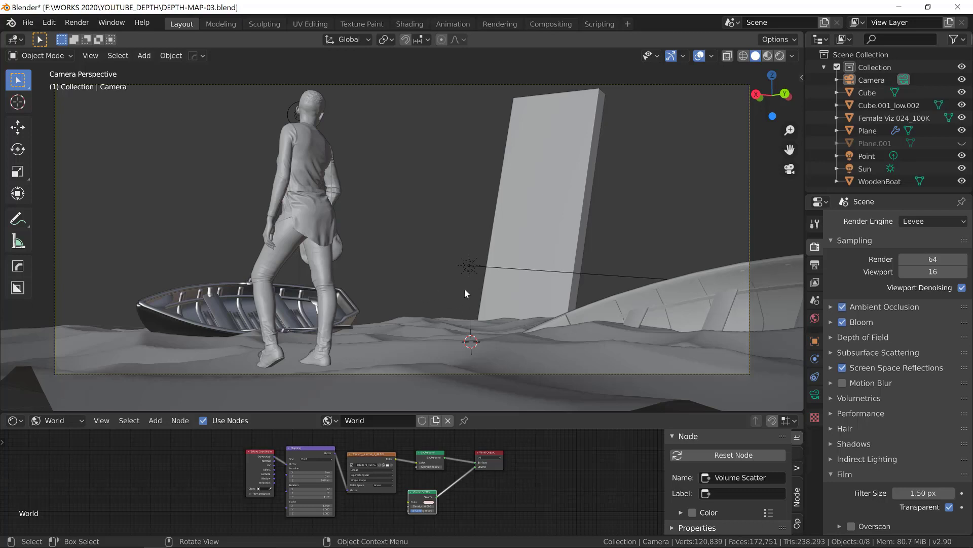
- Examine the scene's main objects in the camera view: the female figure, both boats and the tall slab
click(306, 196)
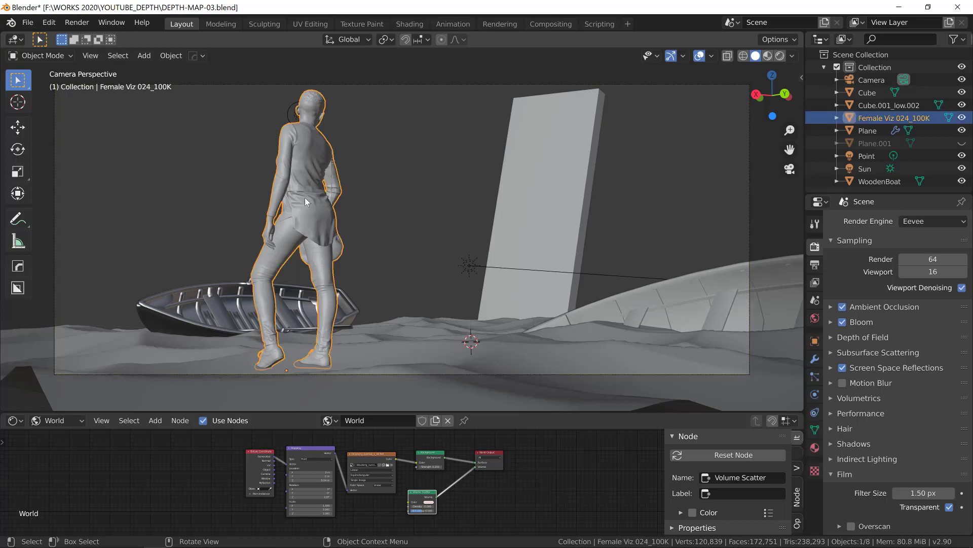
click(594, 342)
click(637, 304)
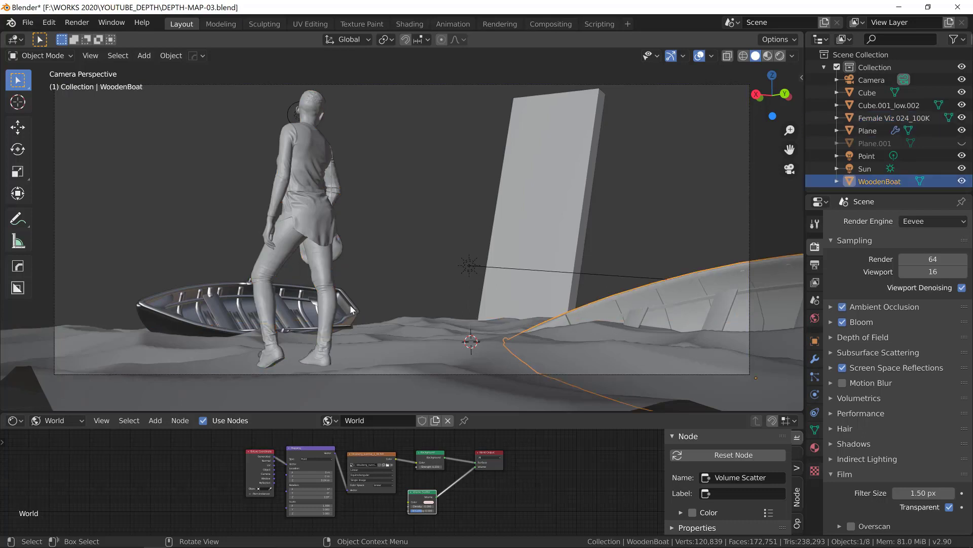
click(351, 307)
click(516, 226)
click(392, 282)
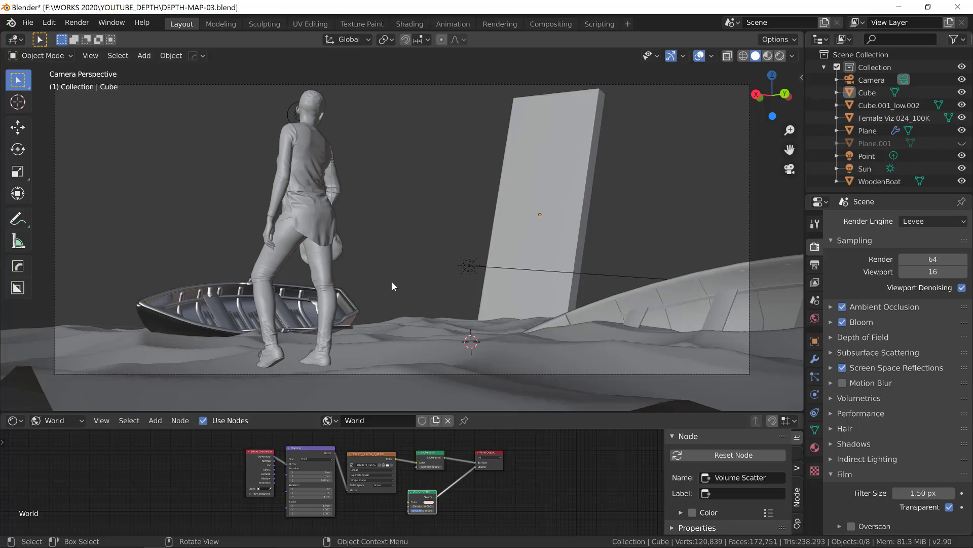
middle_drag(392, 283, 461, 293)
key(KP_0)
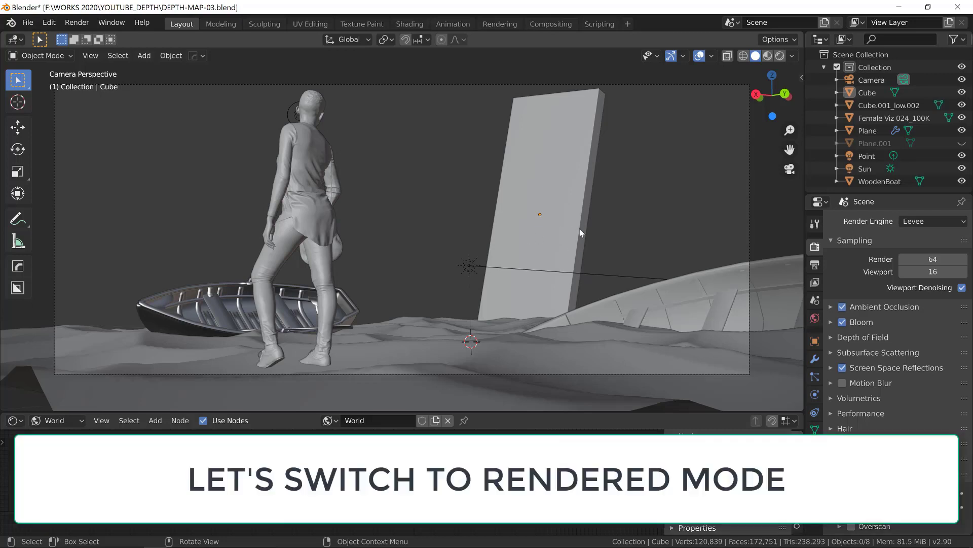
- Switch the viewport to rendered shading and check the output resolution that sets the camera's aspect ratio
click(780, 56)
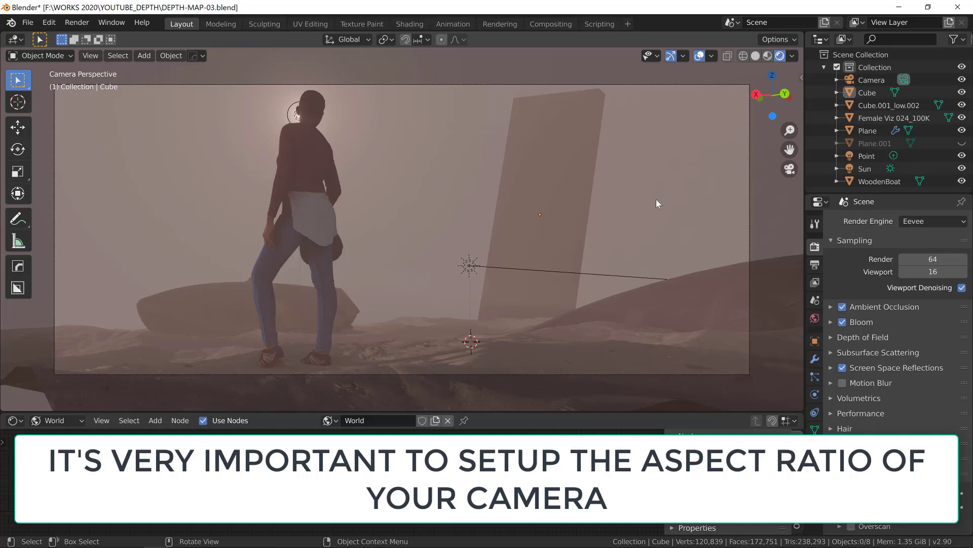
click(814, 265)
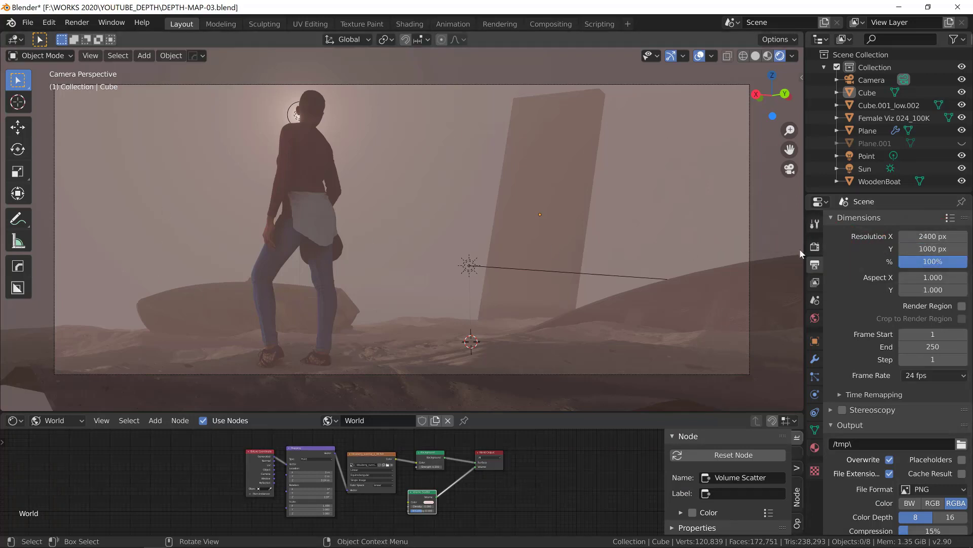
click(815, 247)
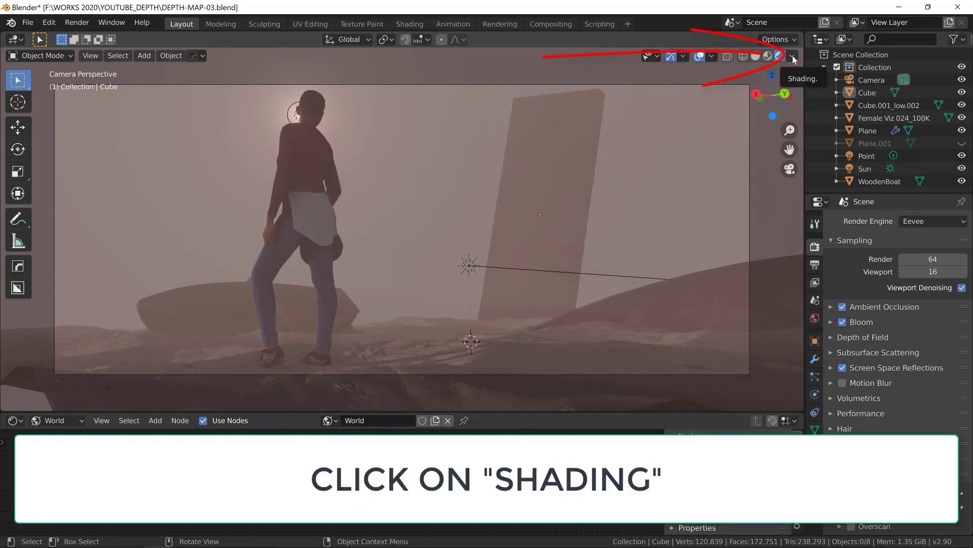
- Set the render pass shown in the viewport to Mist
click(793, 56)
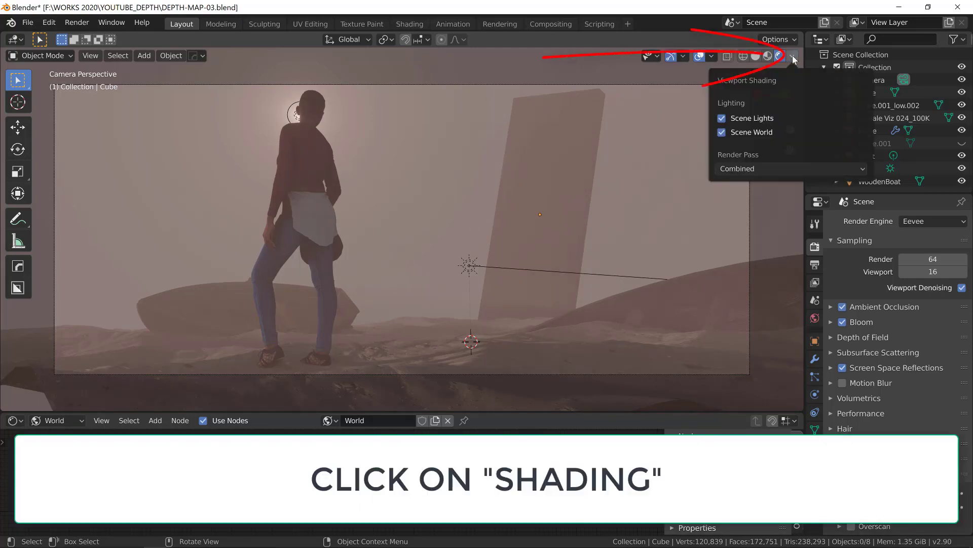
click(752, 169)
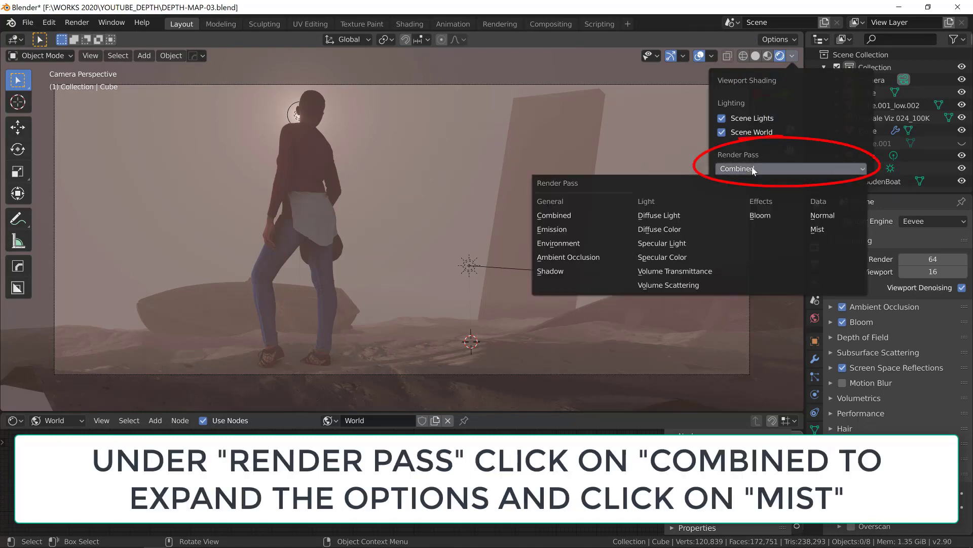
click(819, 230)
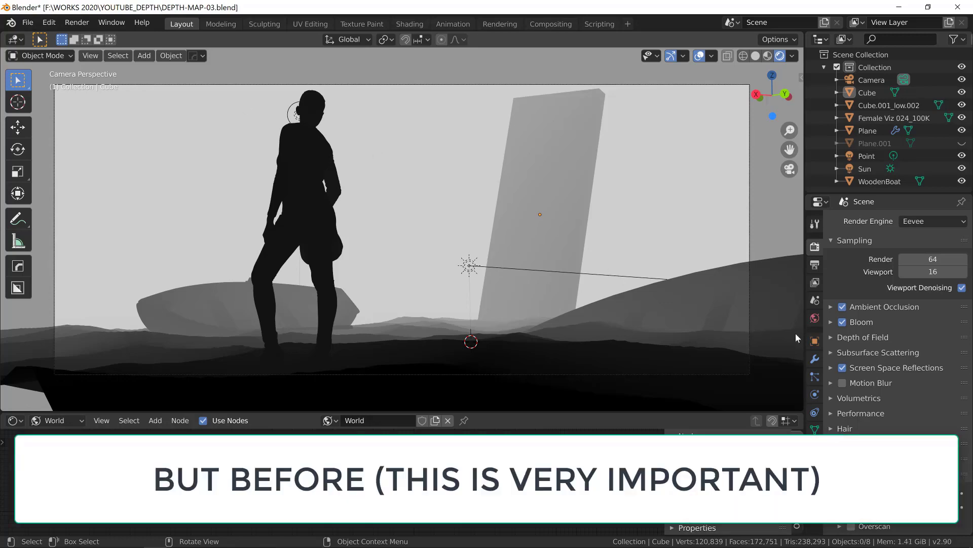
- Enable the Mist data pass for the view layer
click(815, 282)
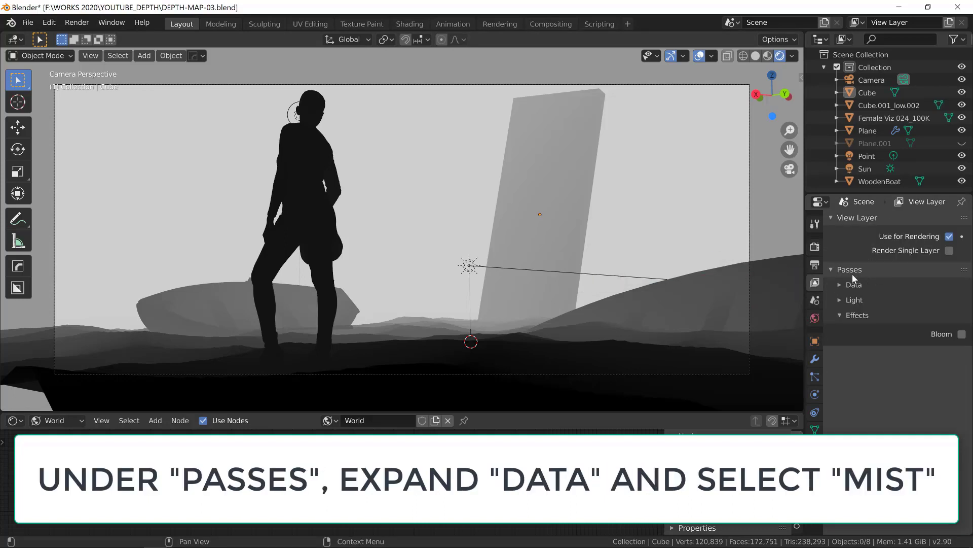
click(840, 284)
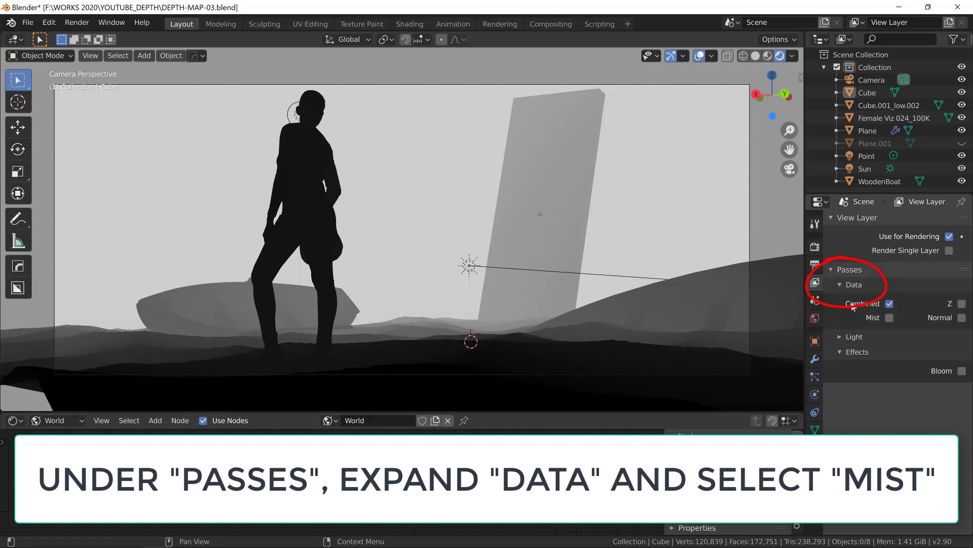
click(889, 319)
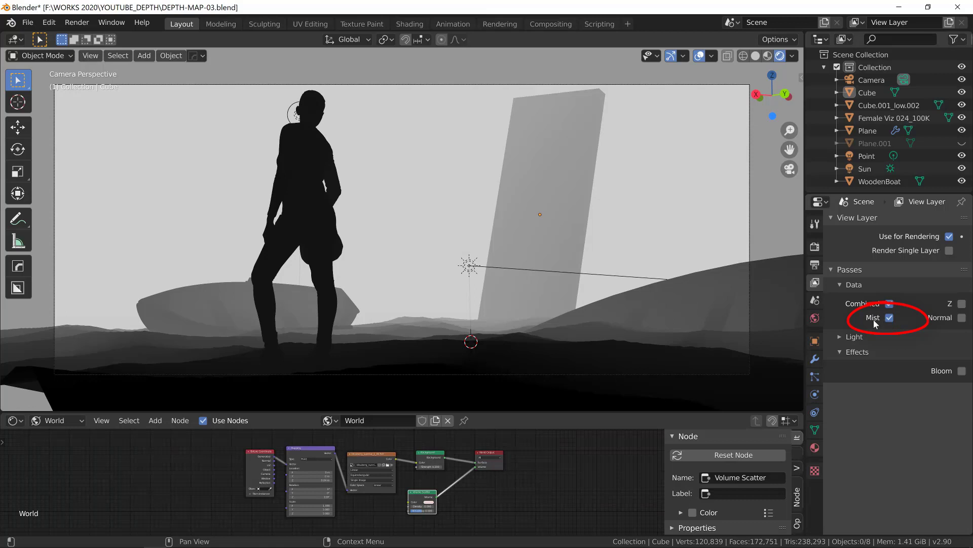
- Render the image and display the Mist pass of the render result
click(76, 22)
click(102, 37)
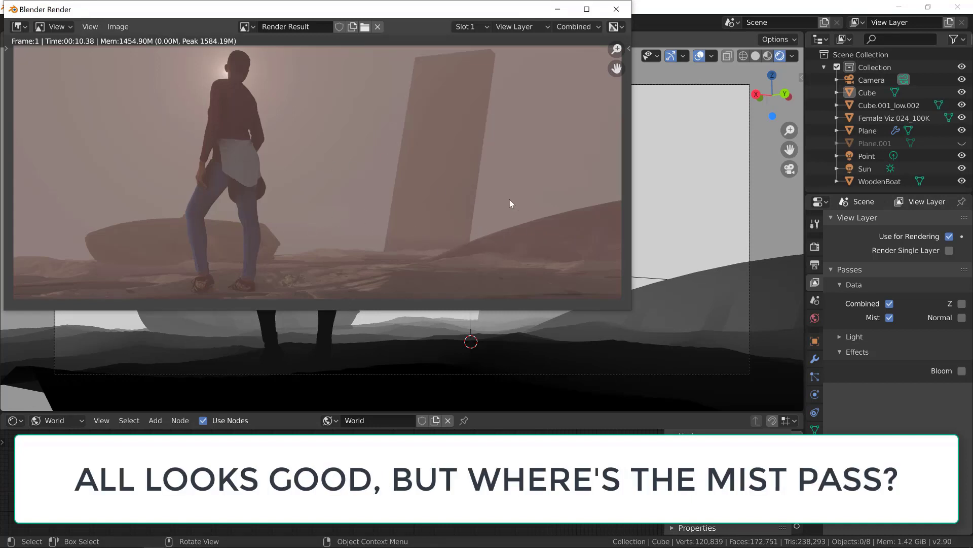
click(583, 27)
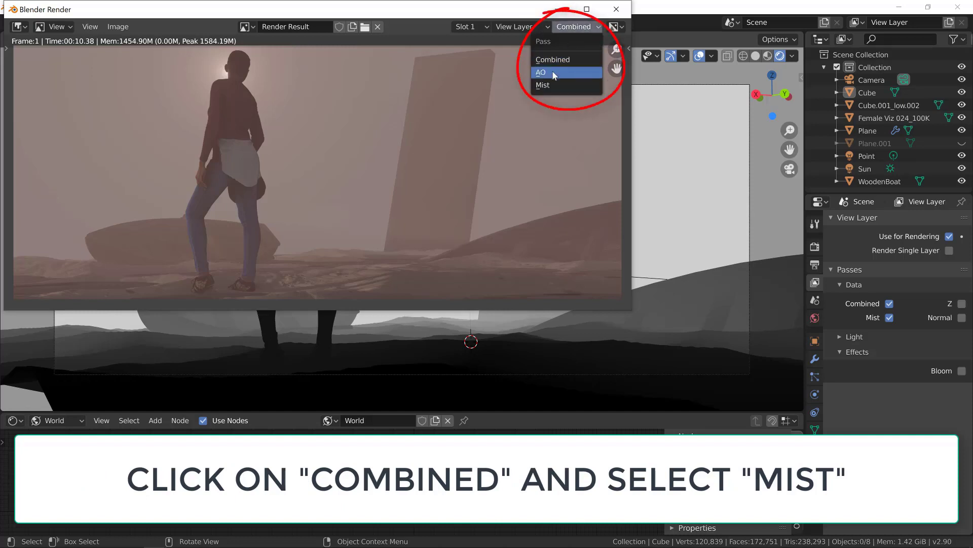
click(545, 86)
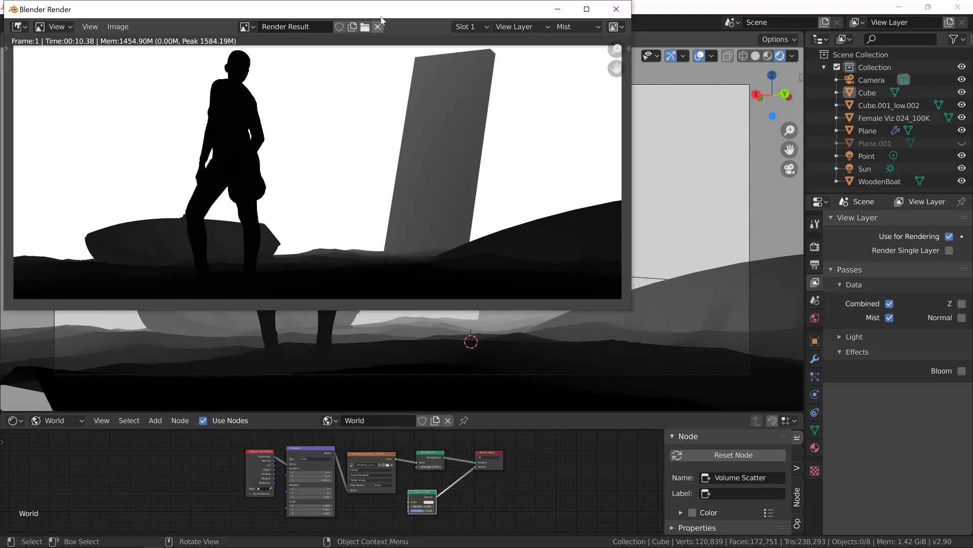
- Compare the rendered Mist pass with the mist view in the viewport and close the render window
drag(390, 15, 188, 107)
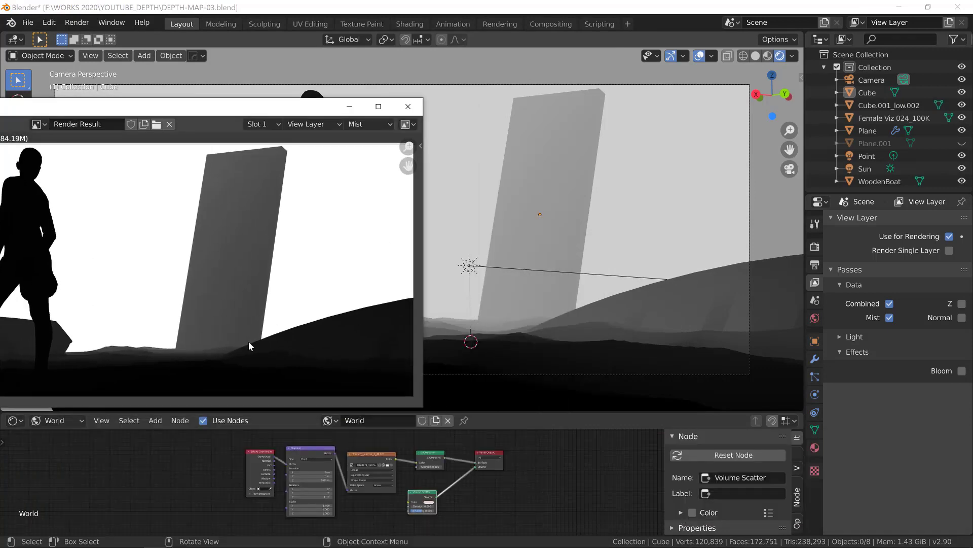
drag(213, 111, 448, 94)
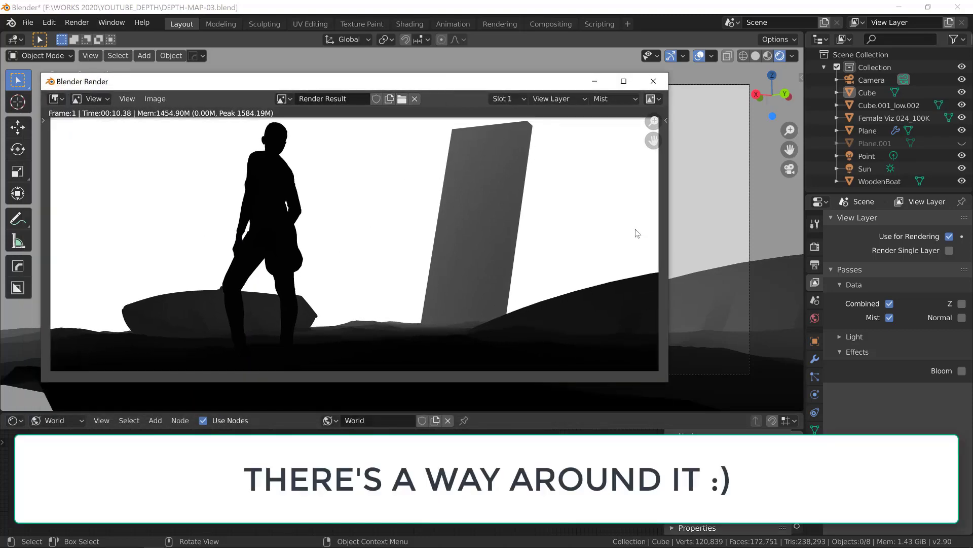
click(653, 81)
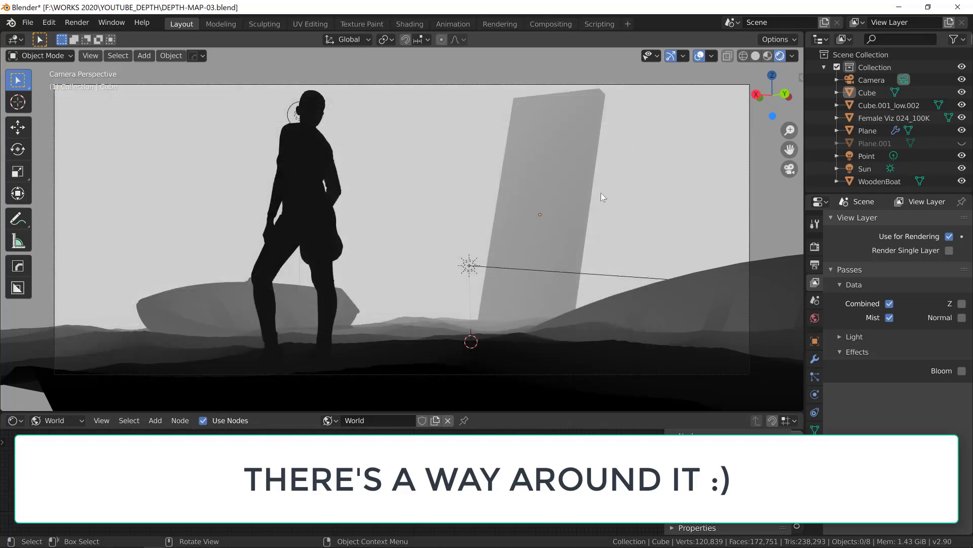
- Hide the viewport overlays and render the mist view as a viewport render image
click(699, 57)
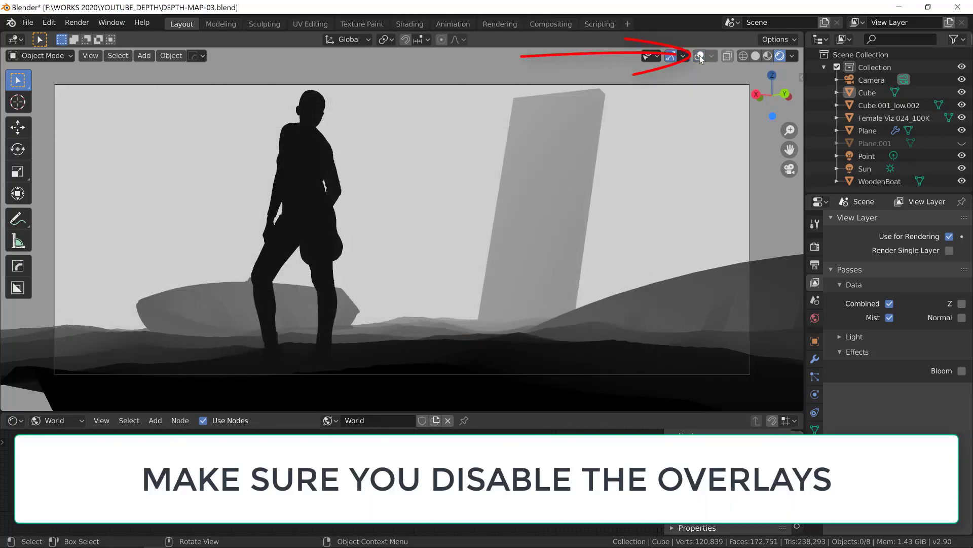
click(90, 57)
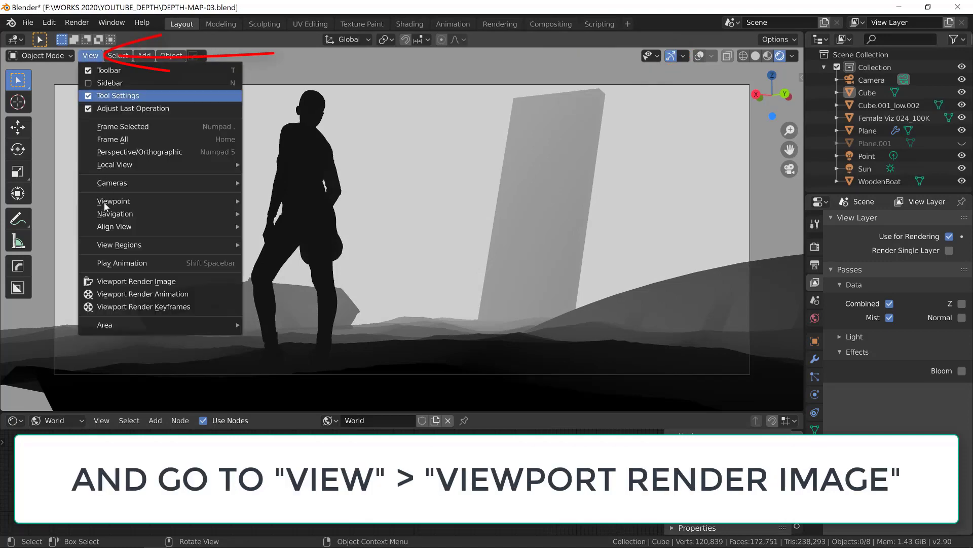
click(137, 282)
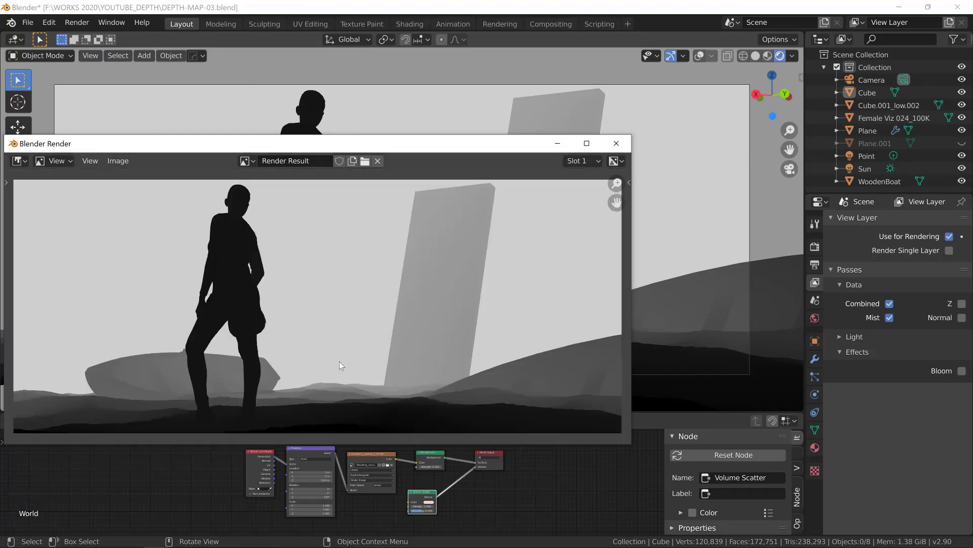
- Compare the mist viewport render with the live viewport, look at its image options and close the render window
drag(455, 144, 245, 98)
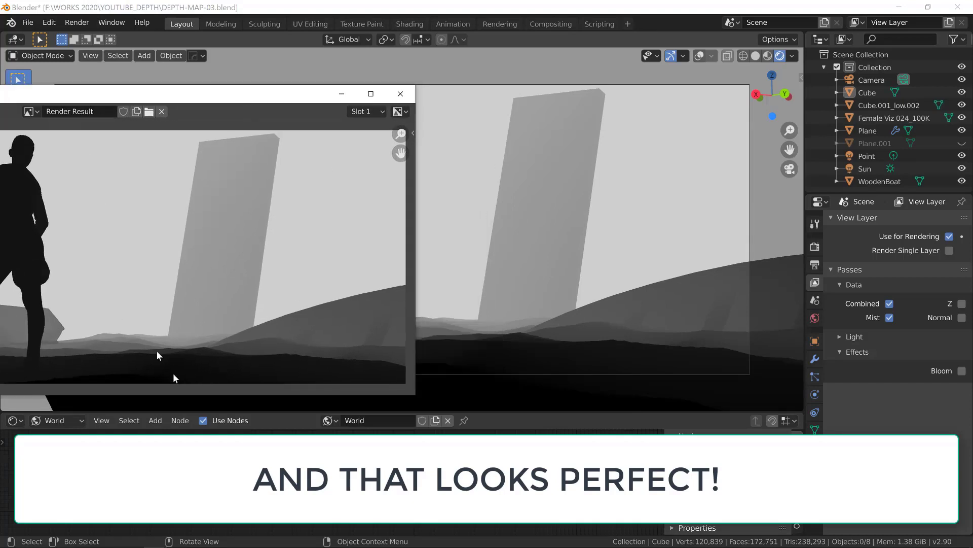
drag(210, 98, 464, 94)
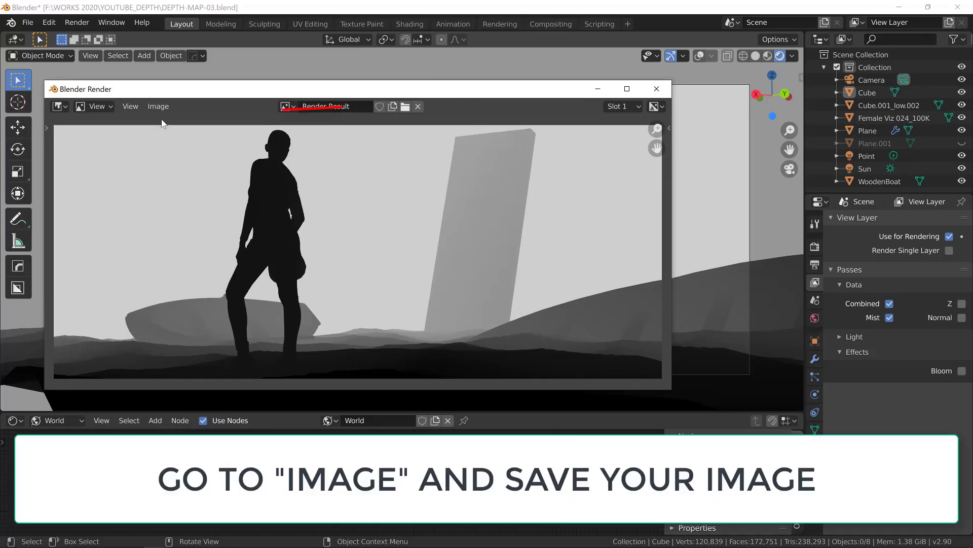
click(158, 106)
click(655, 90)
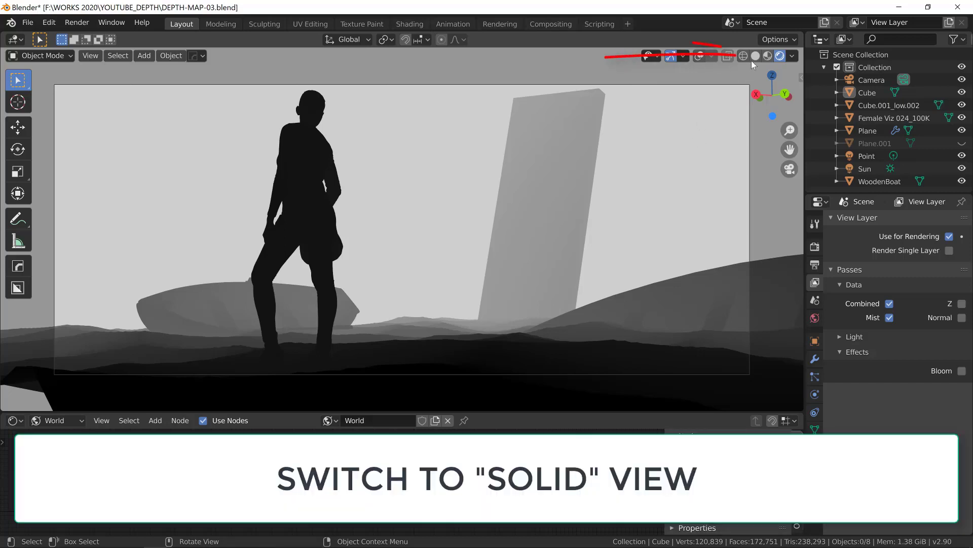
- Switch the viewport to solid shading and set its color mode to Random
click(755, 56)
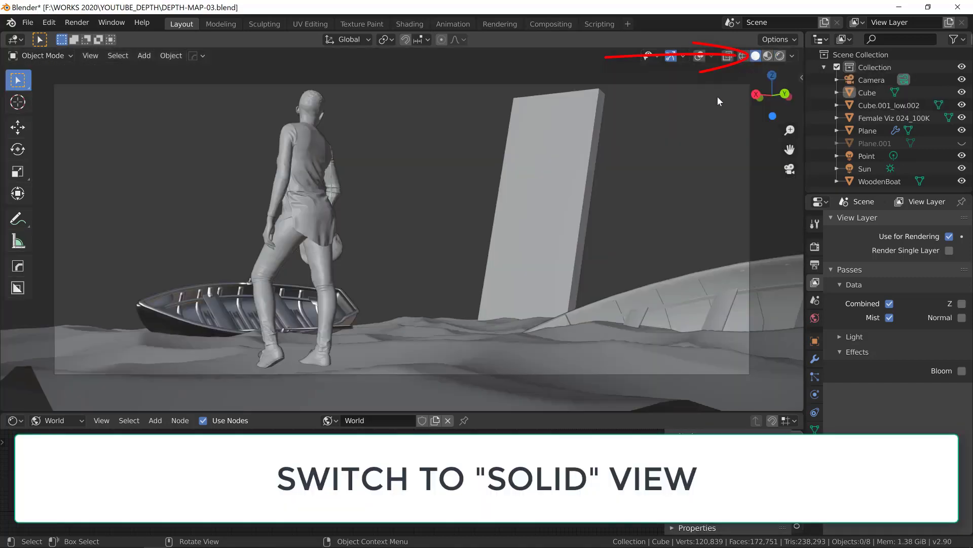
click(792, 56)
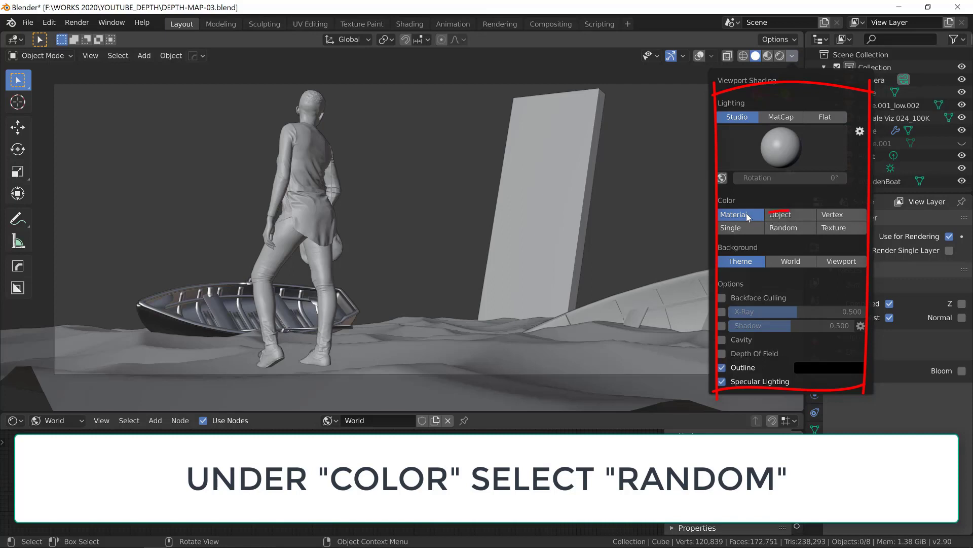
click(784, 230)
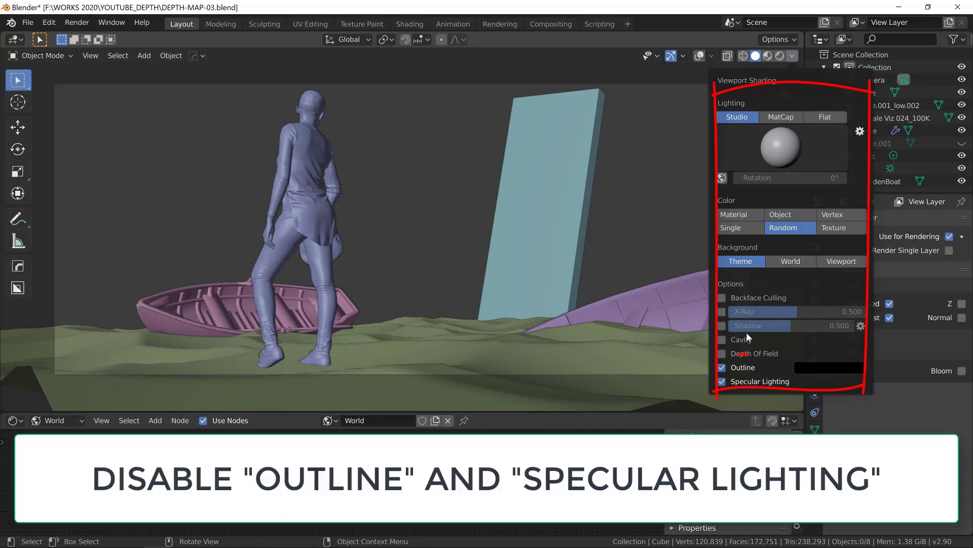
- Disable specular lighting and outline for the solid view and set its lighting to Flat
click(722, 381)
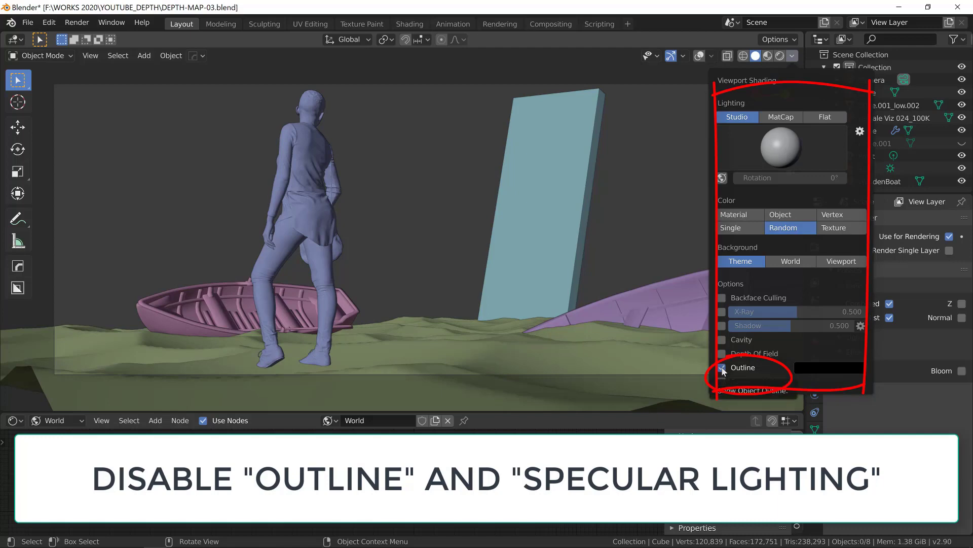
click(723, 369)
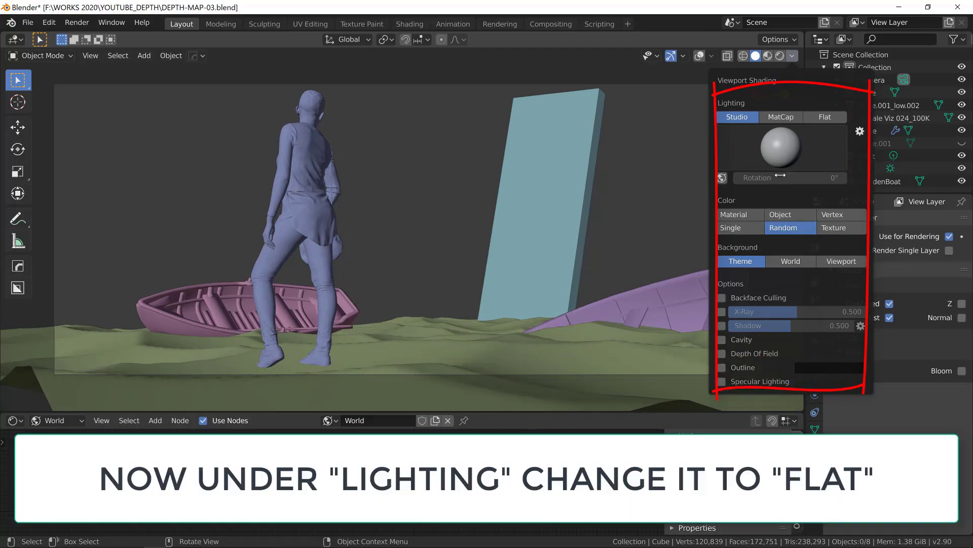
click(830, 117)
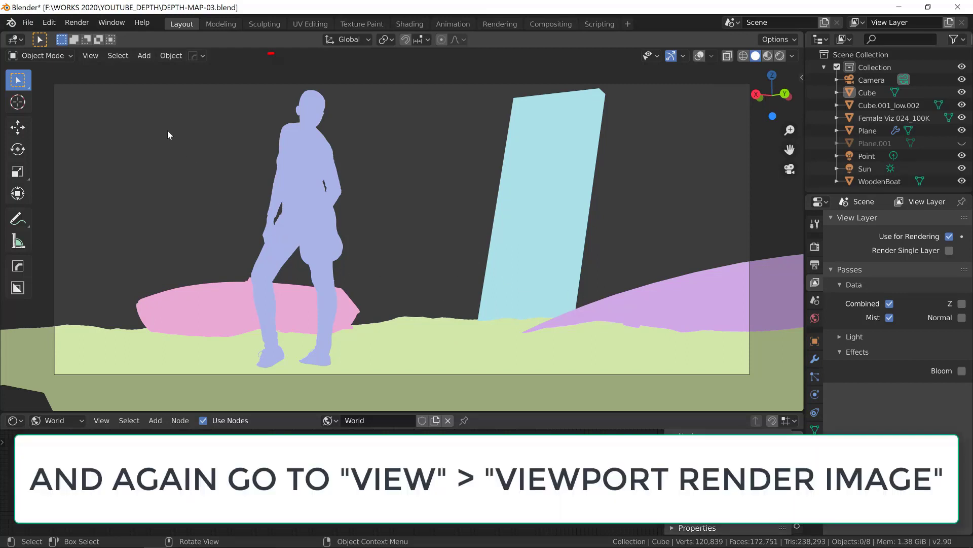
- Render the flat random-color view as a viewport render image, look at its save options and close the render window
click(89, 56)
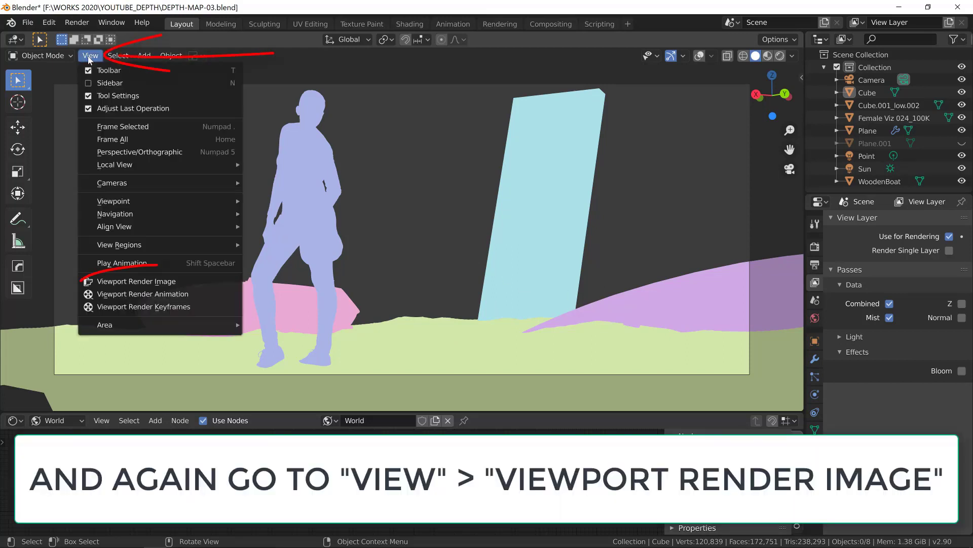
click(132, 281)
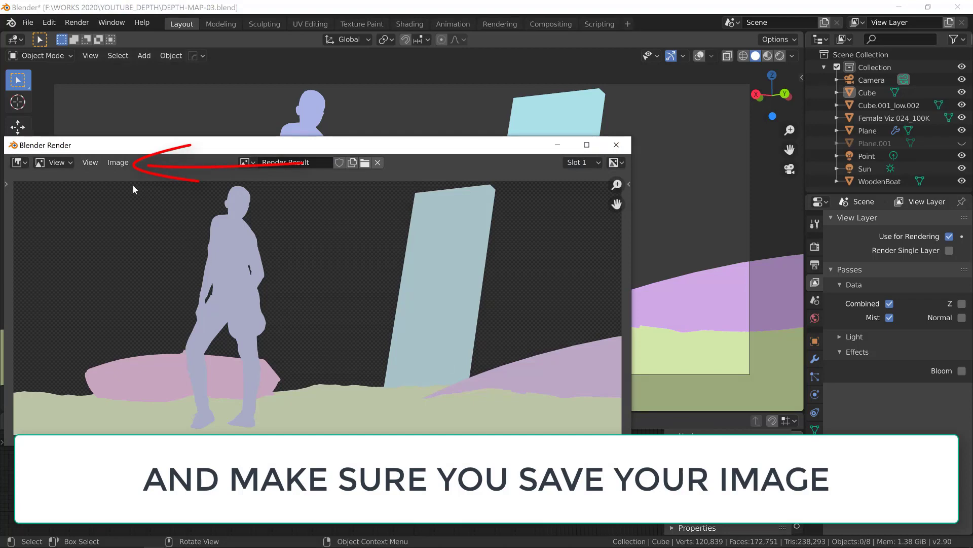
click(116, 163)
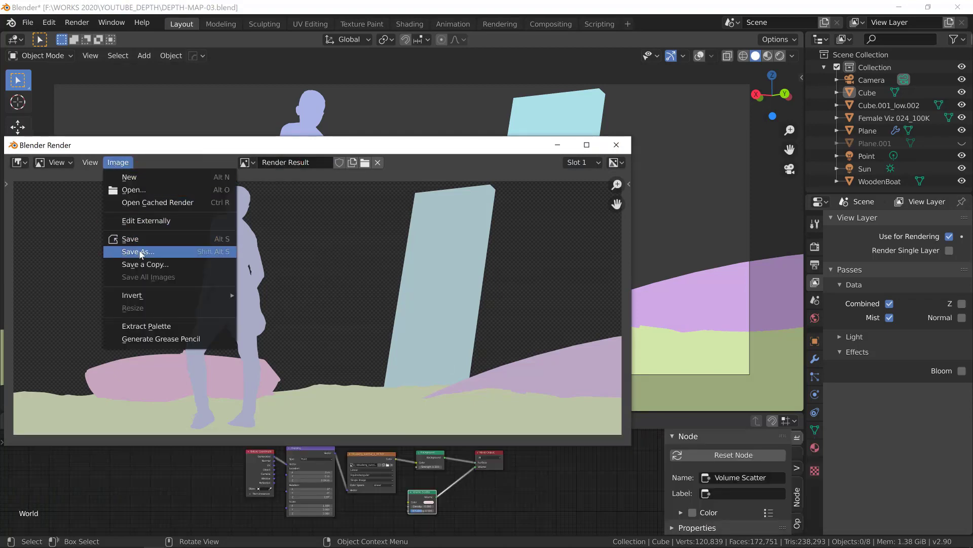
click(617, 145)
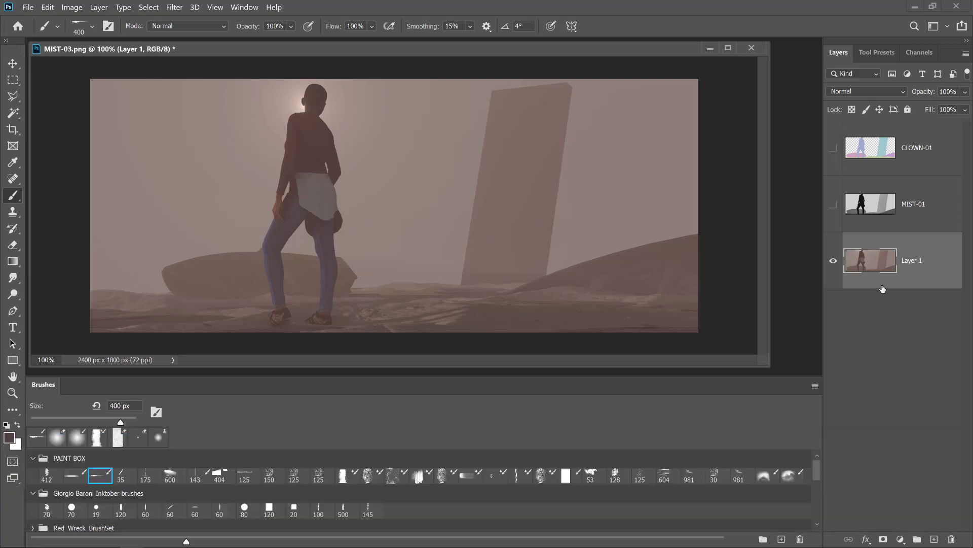
- In Photoshop, duplicate Layer 1 and select the figure's shape with the Magic Wand on the hidden CLOWN-01 layer
key(ctrl+j)
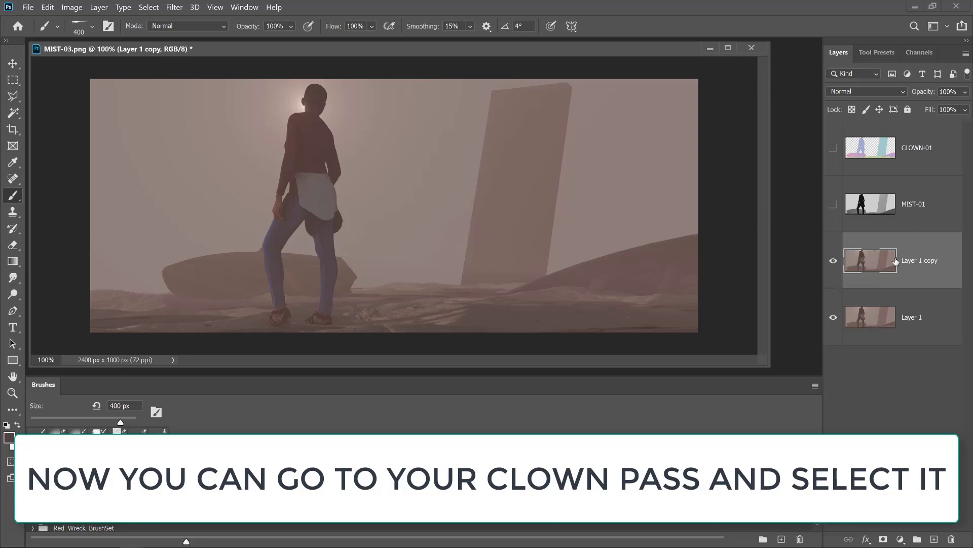
click(913, 162)
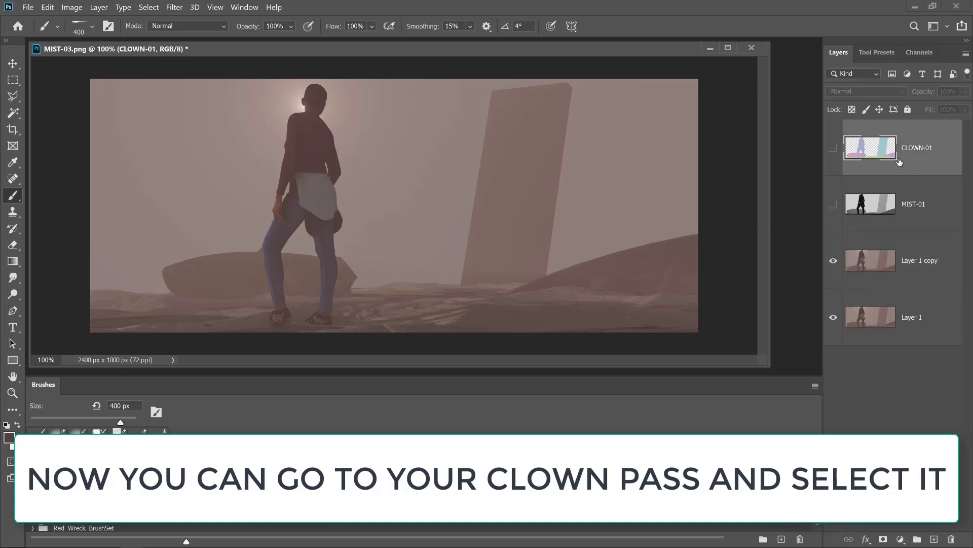
key(w)
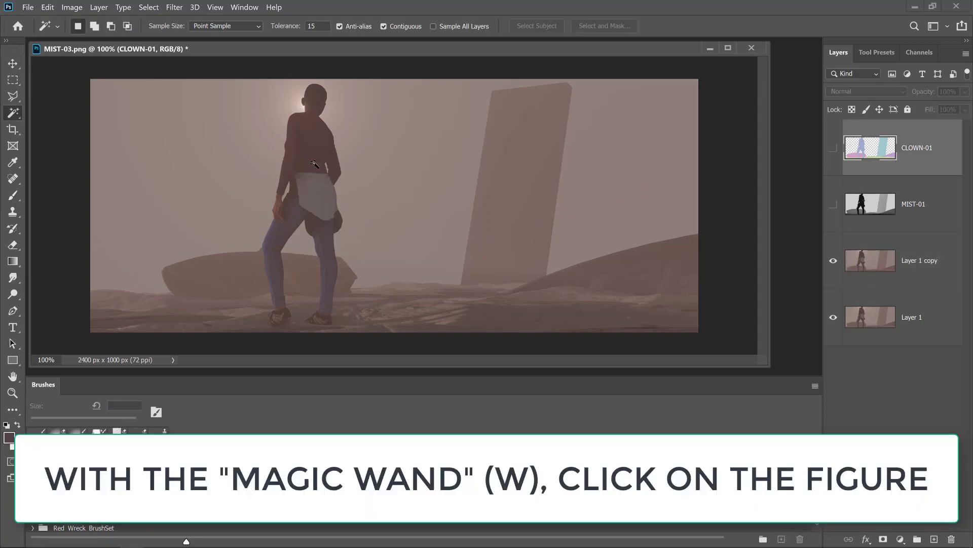
click(314, 164)
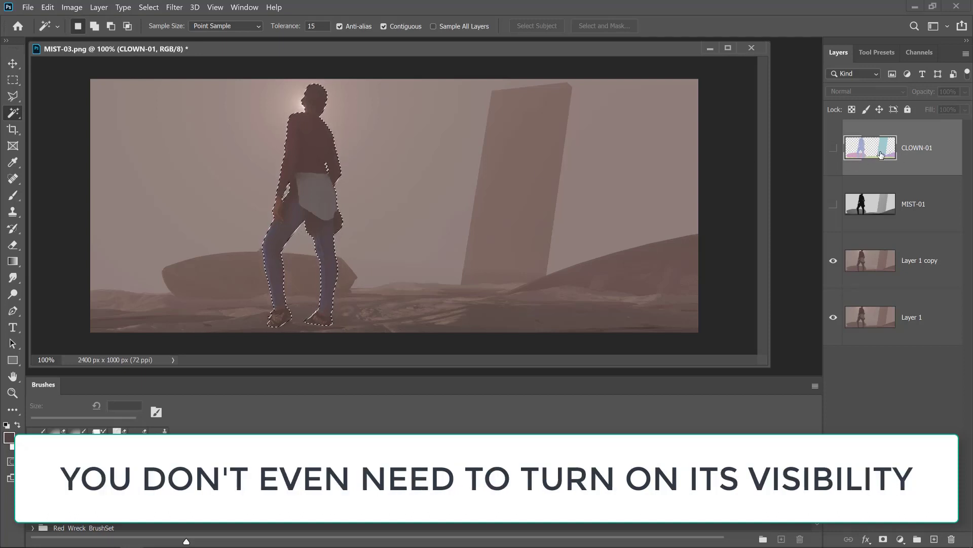
- Add an empty layer above Layer 1 copy and sample a brush color from the ground in the painting
click(920, 259)
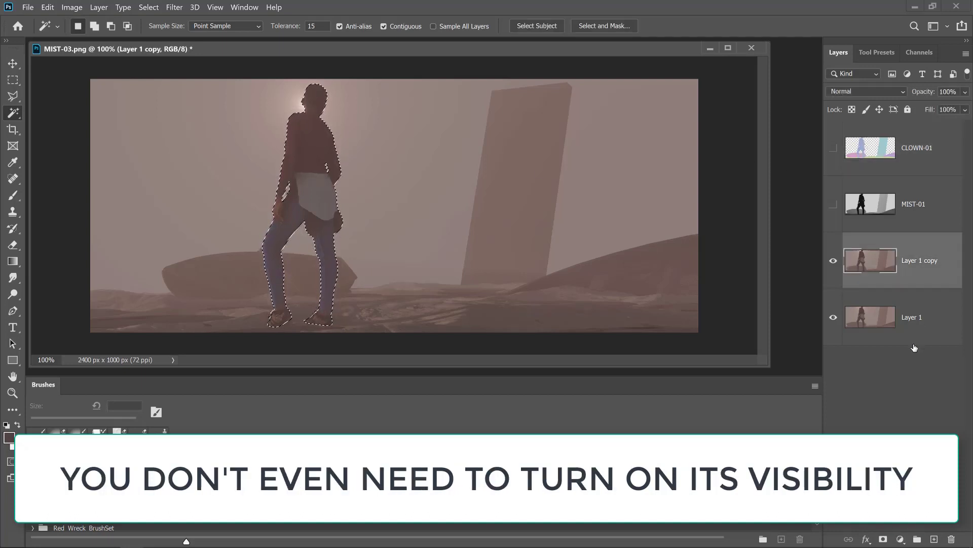
click(934, 539)
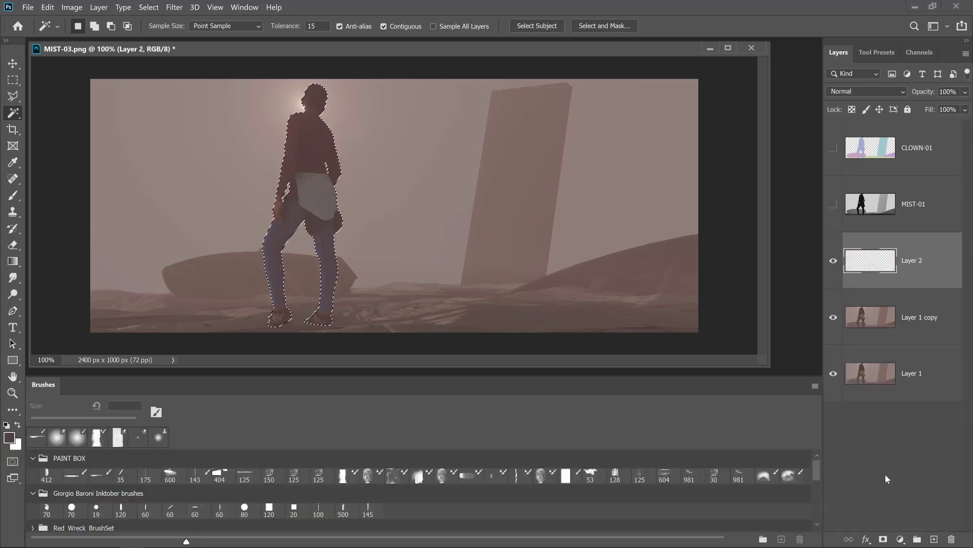
key(b)
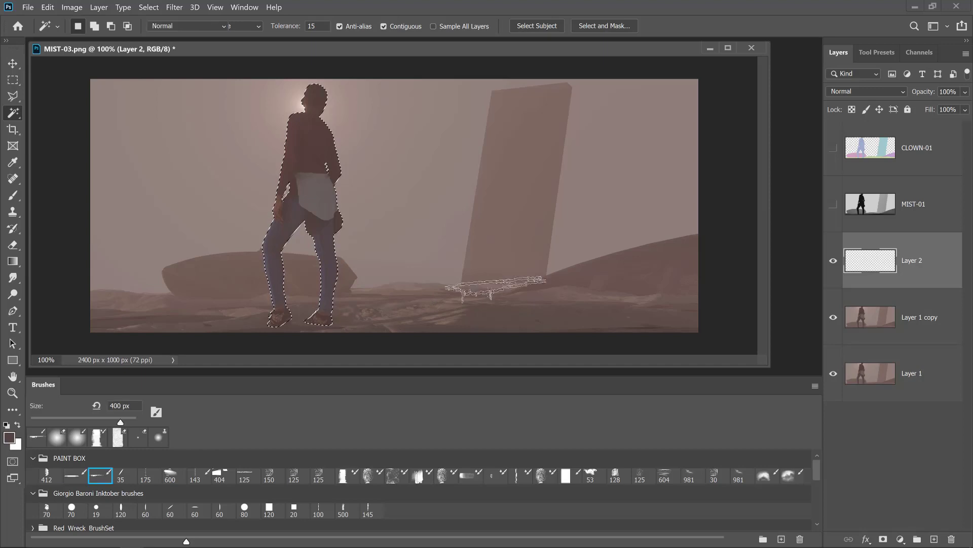
key(alt)
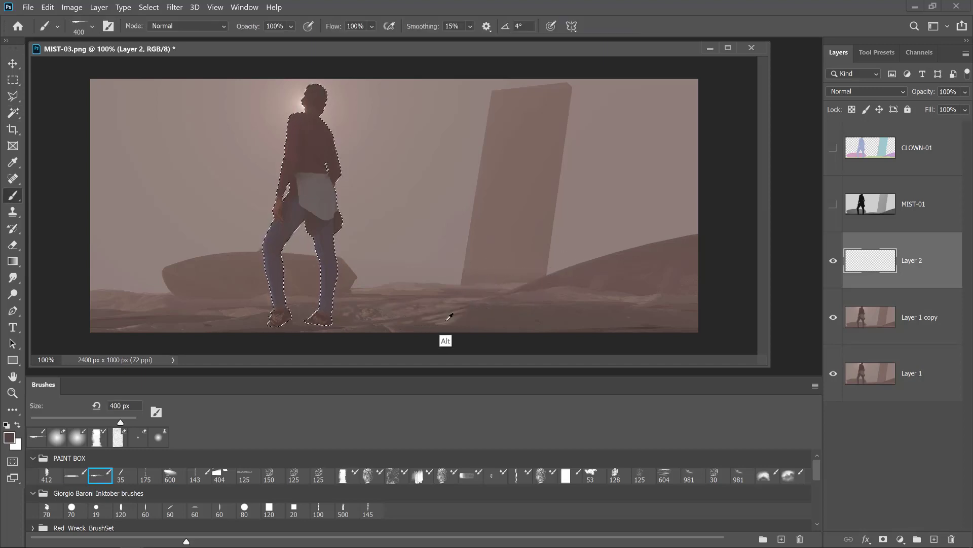
alt+click(448, 318)
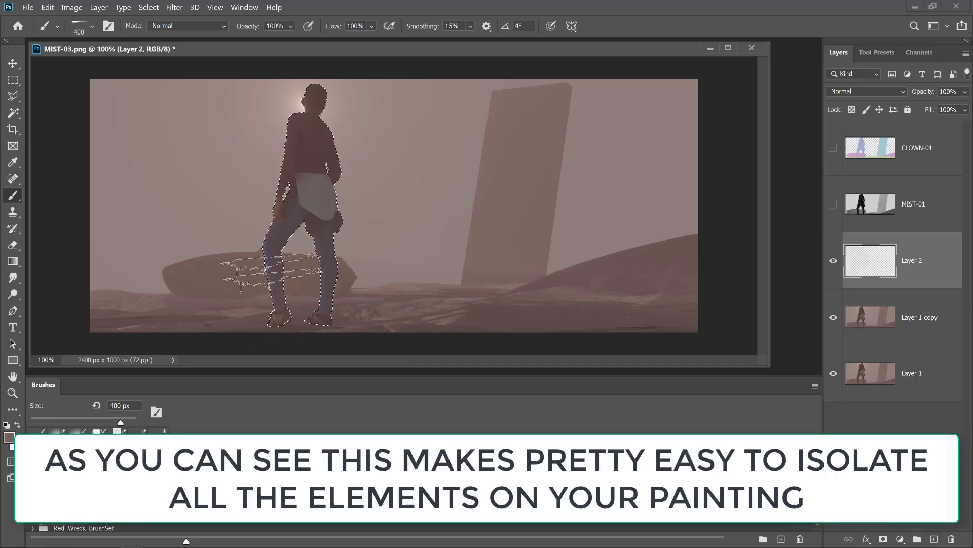
- Brush the sampled color over the figure's lower legs and feet within the selection, and clear the selection
drag(272, 273, 270, 331)
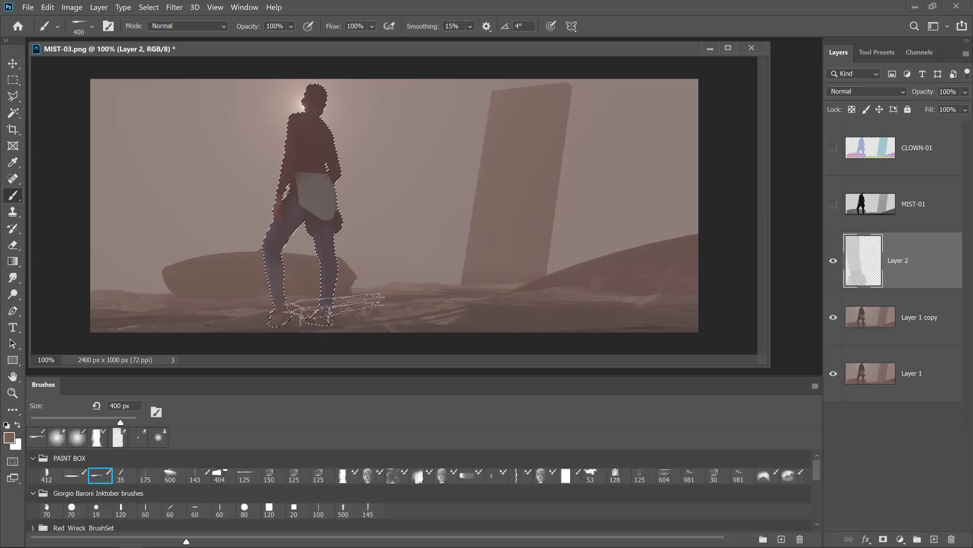
drag(337, 252, 332, 324)
key(ctrl+d)
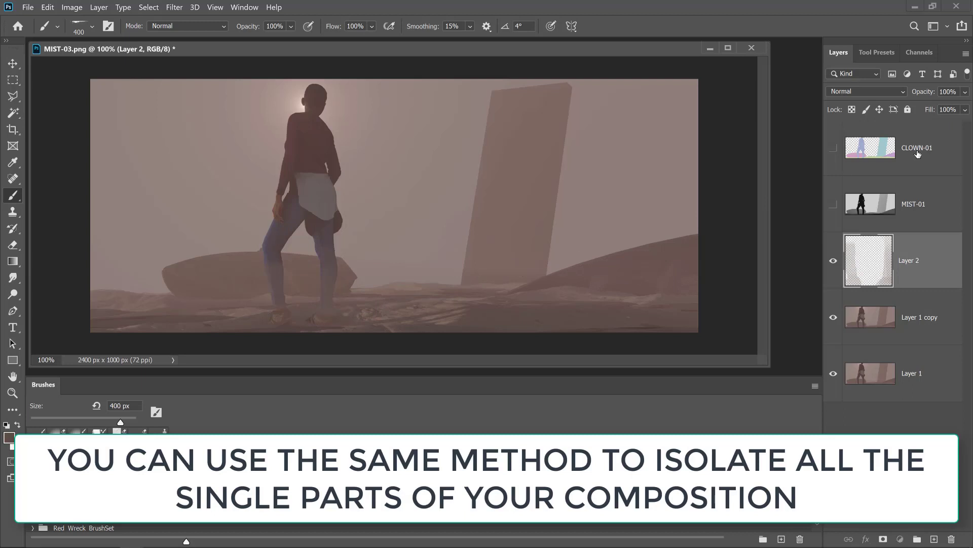
- Try Magic Wand selections of separate scene elements, including the ground, on the CLOWN-01 layer with Contiguous off, and clear the selection
click(917, 153)
key(w)
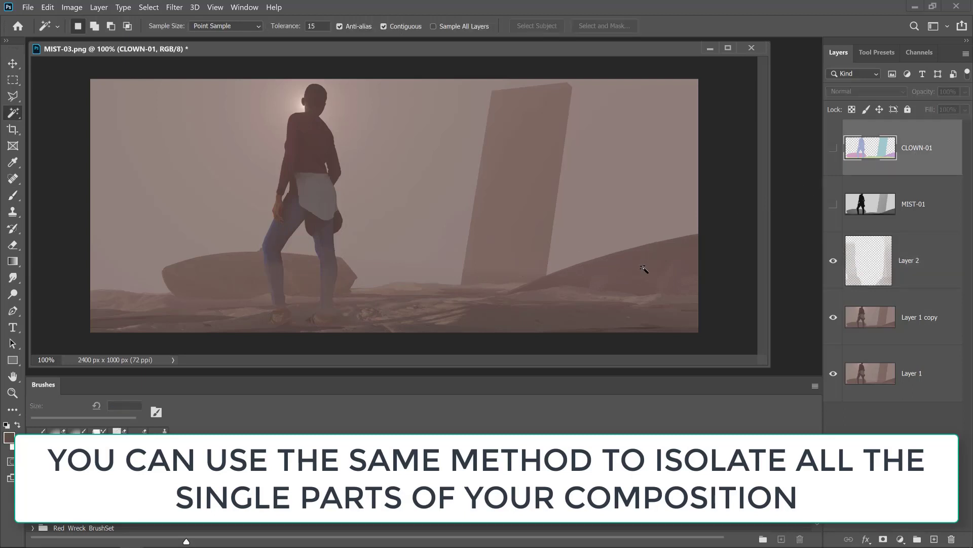
click(647, 274)
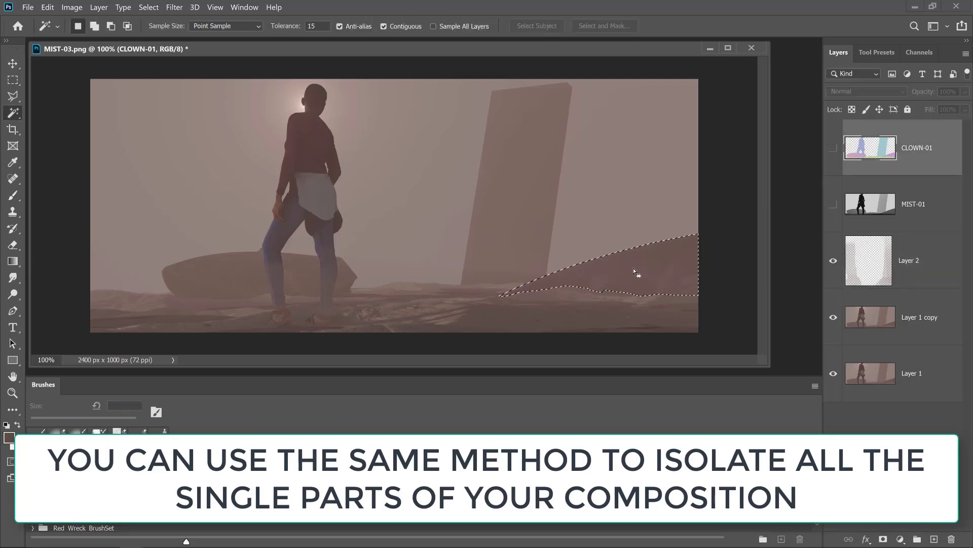
click(514, 226)
click(384, 27)
click(297, 287)
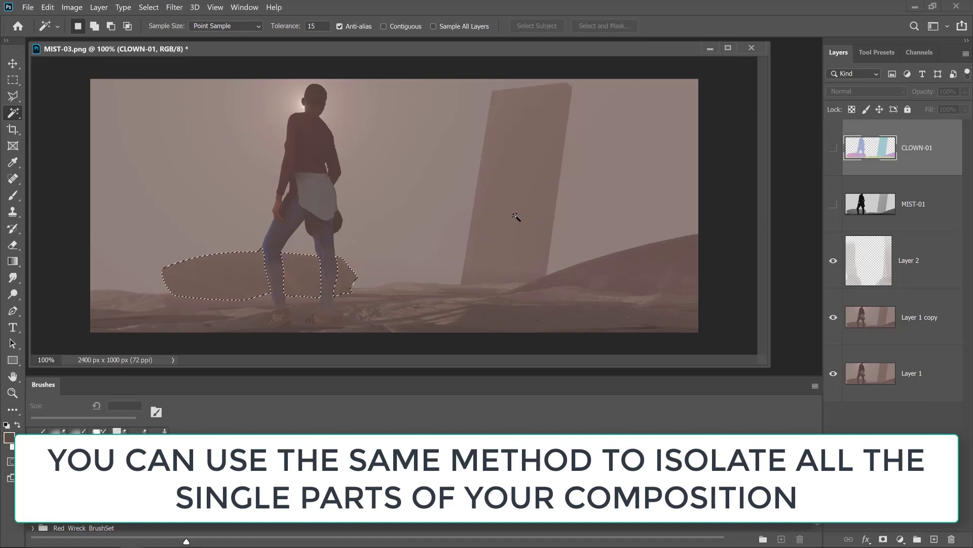
click(630, 273)
click(476, 318)
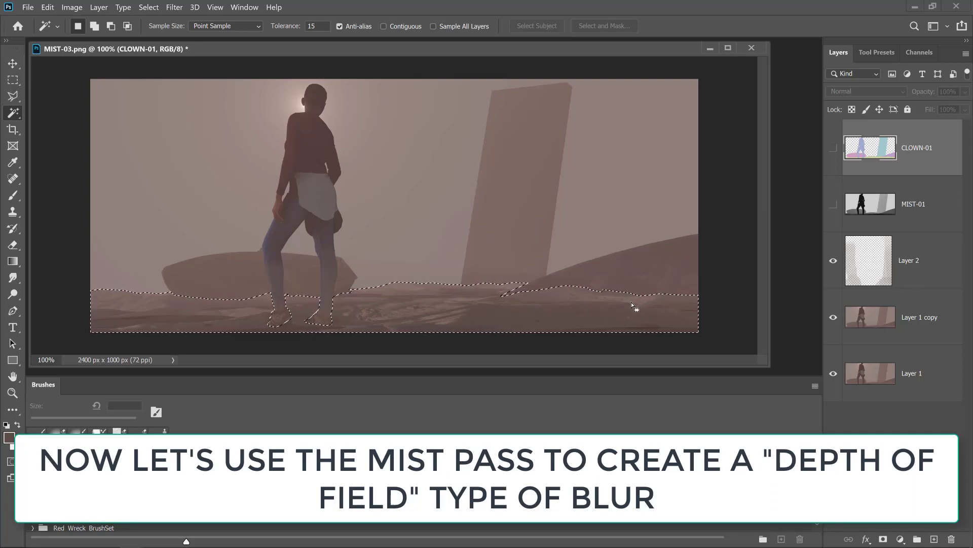
key(ctrl+d)
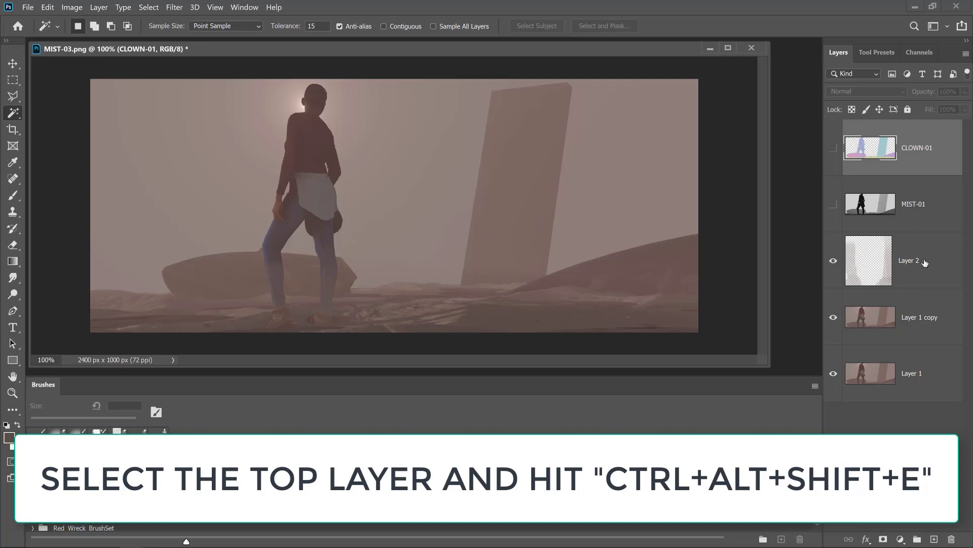
- Stamp all visible layers into a new merged layer above Layer 2 and add a layer mask to it
click(925, 262)
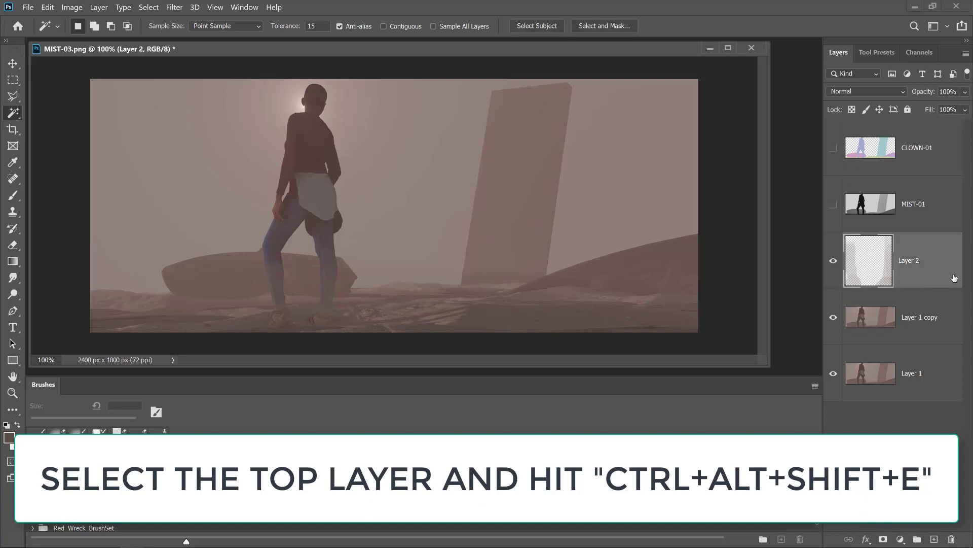
key(ctrl+alt+shift+e)
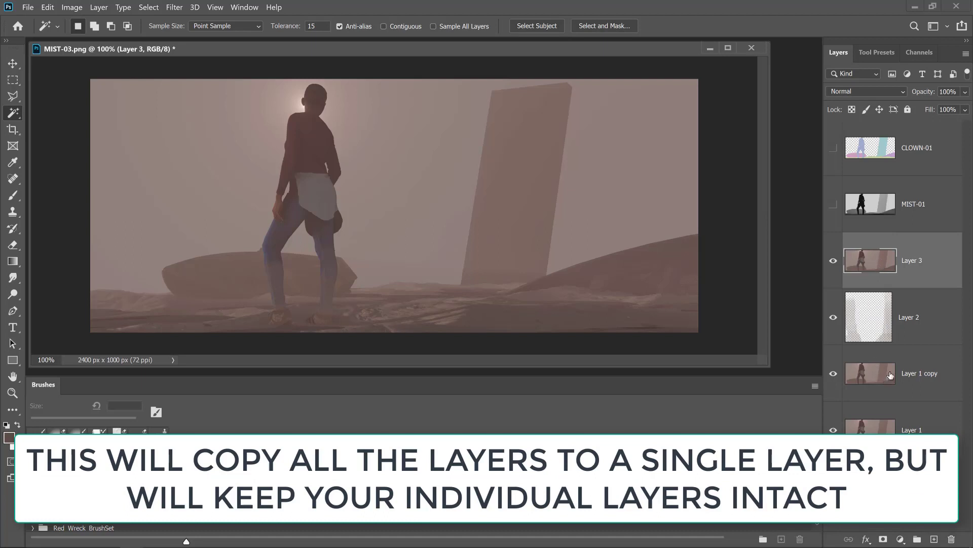
click(882, 538)
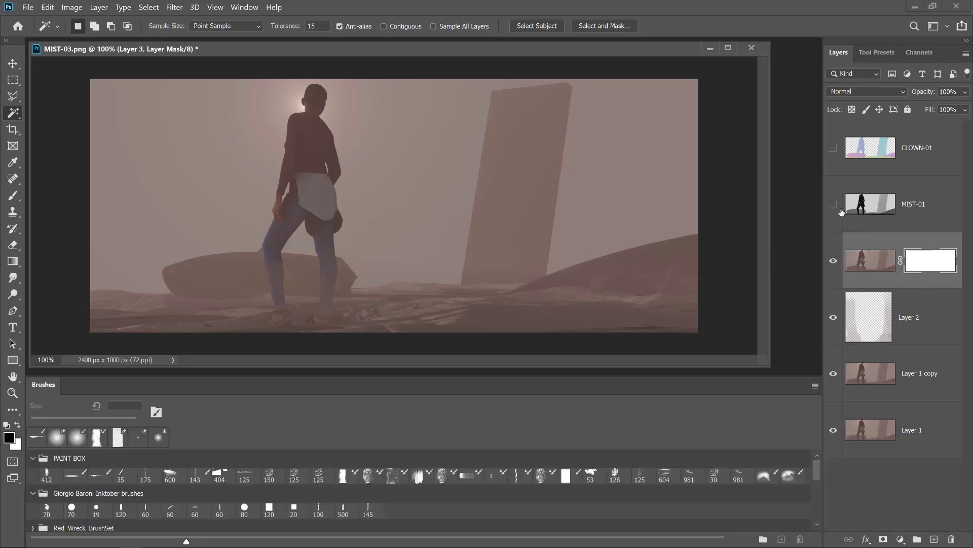
- Show the MIST-01 layer, copy its entire image, hide the layer again and clear the selection
click(833, 205)
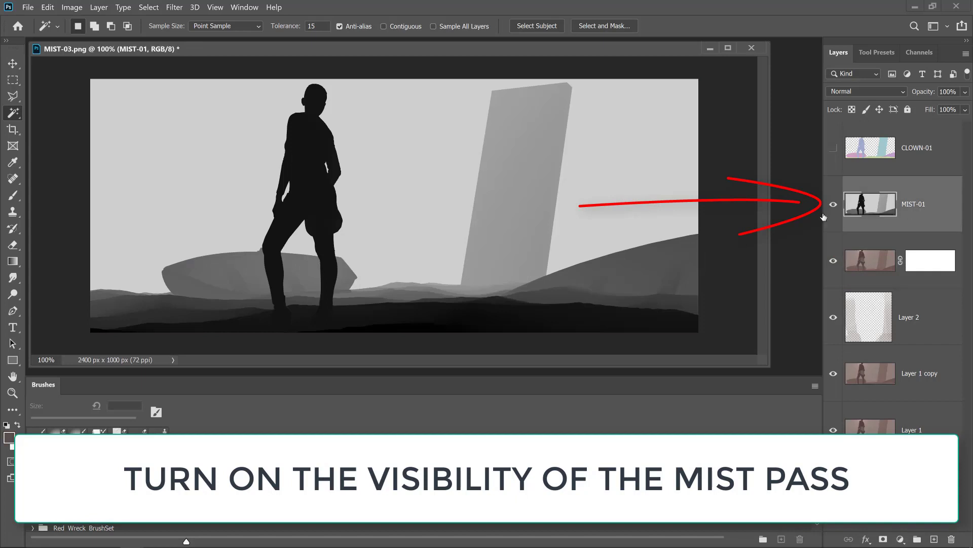
key(ctrl+a)
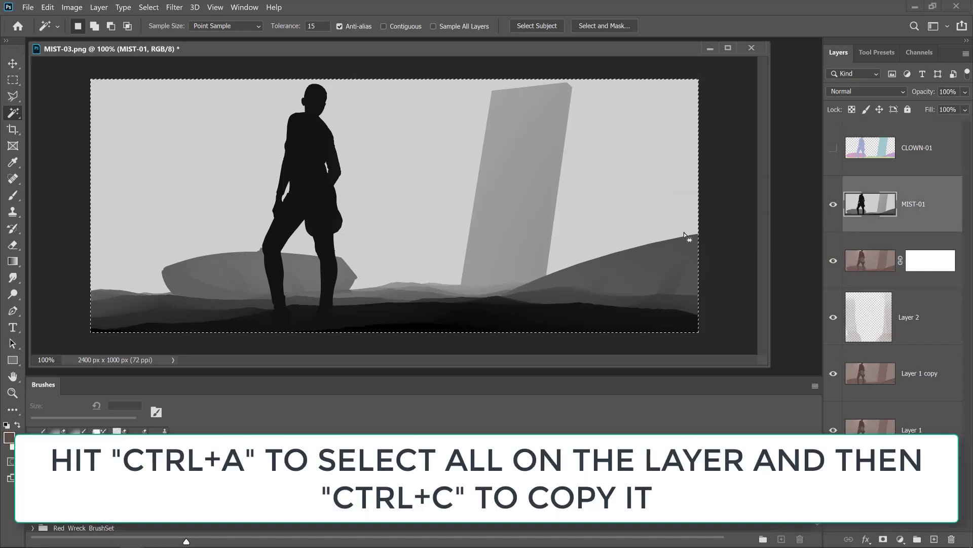
click(833, 204)
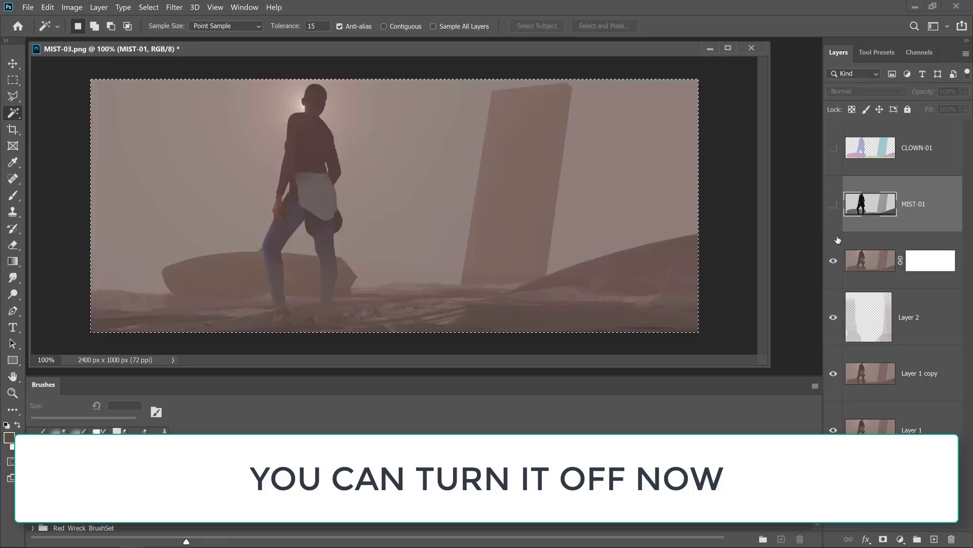
key(ctrl+d)
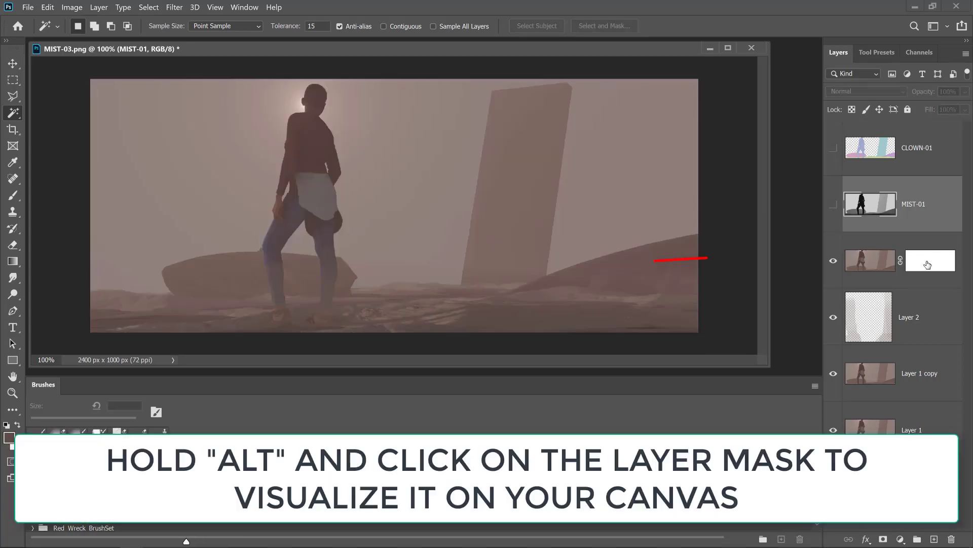
- Paste the copied mist image into the merged layer's mask, clear the selection and return to the normal image view
alt+click(928, 265)
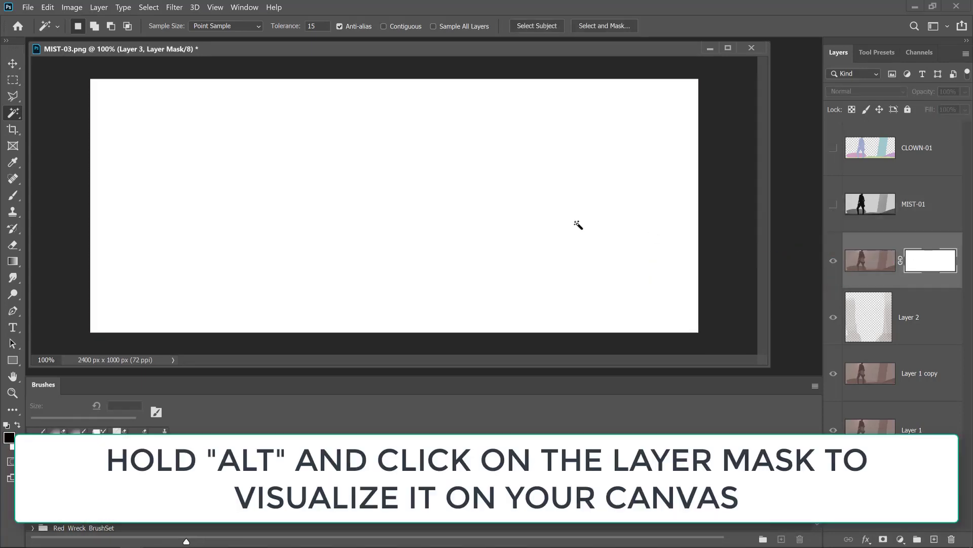
key(ctrl+v)
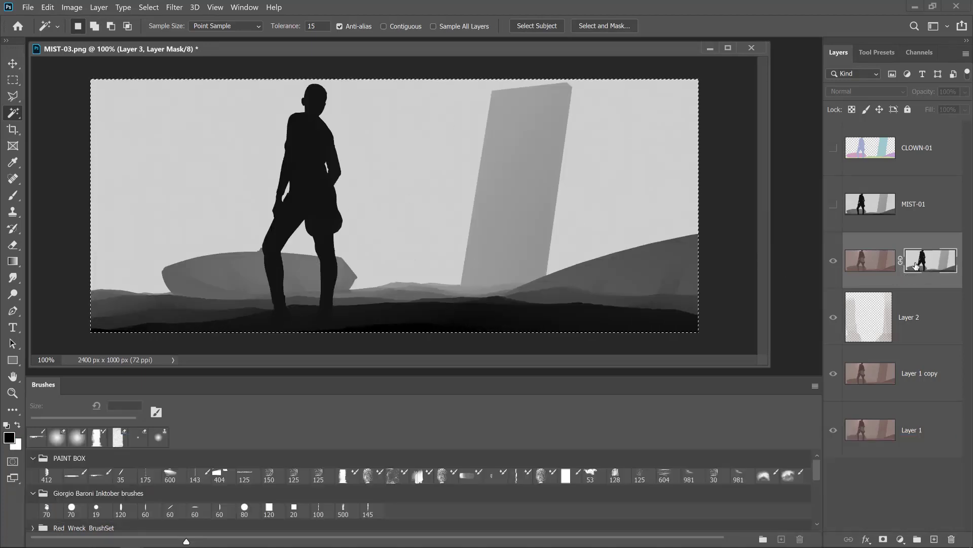
key(ctrl+d)
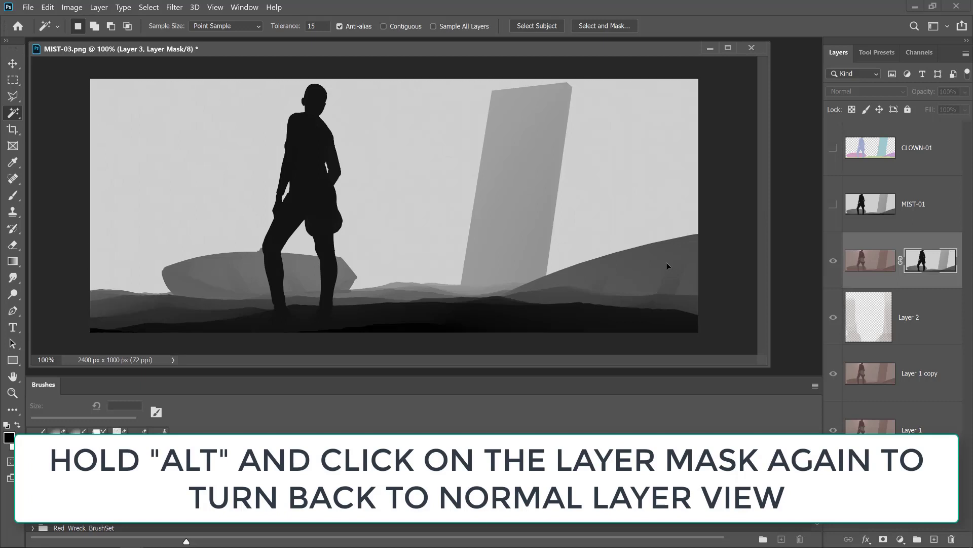
alt+click(917, 264)
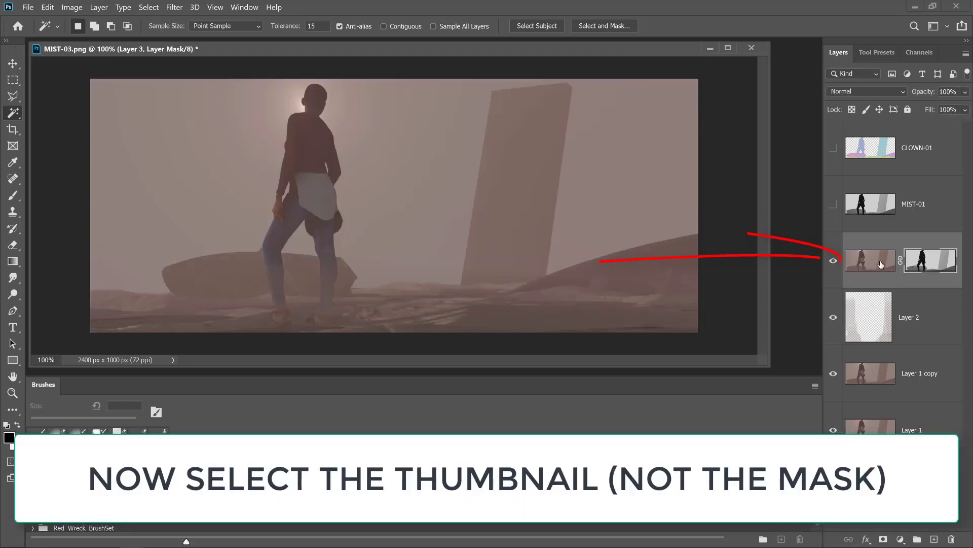
- Start a Lens Blur on the merged layer's image rather than its mask, with Layer Mask as the depth map source
click(860, 260)
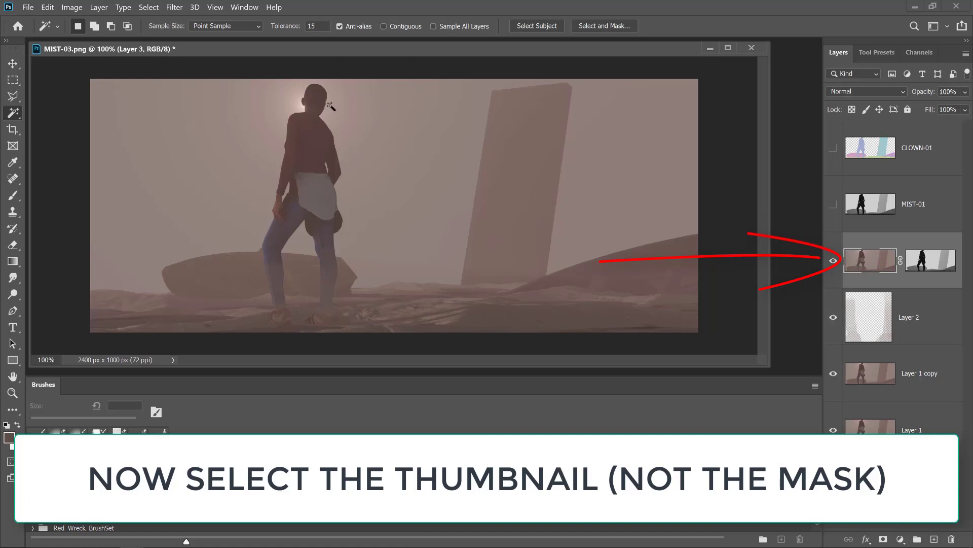
click(175, 8)
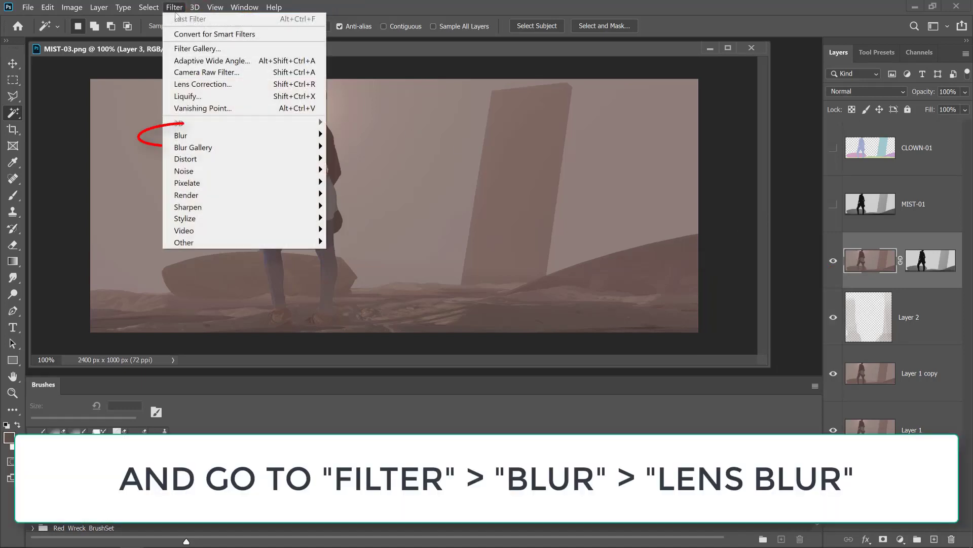
mouse_move(218, 135)
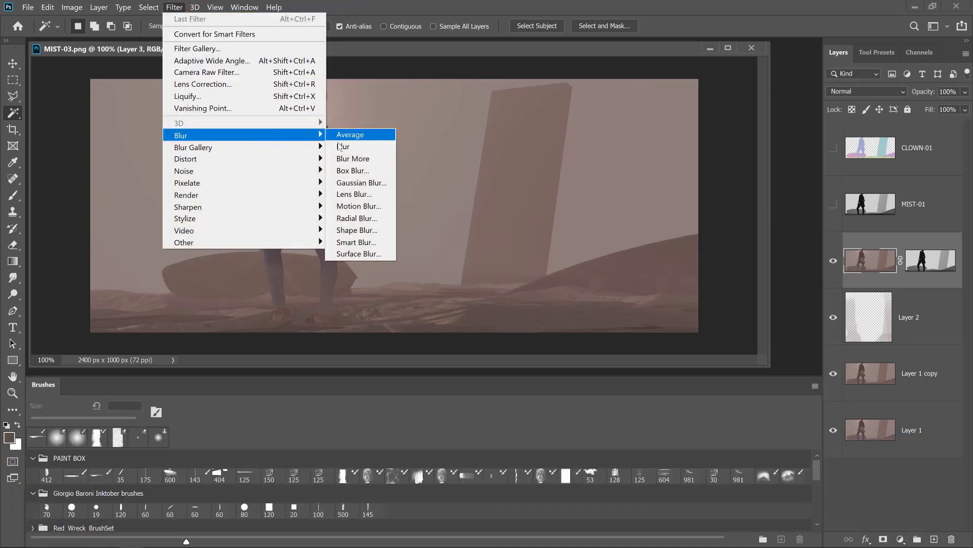
click(356, 195)
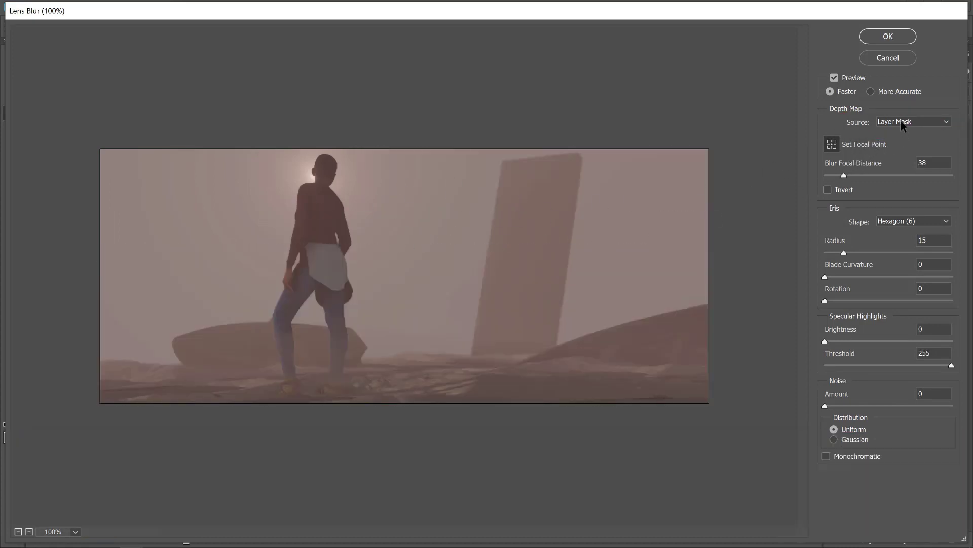
click(896, 121)
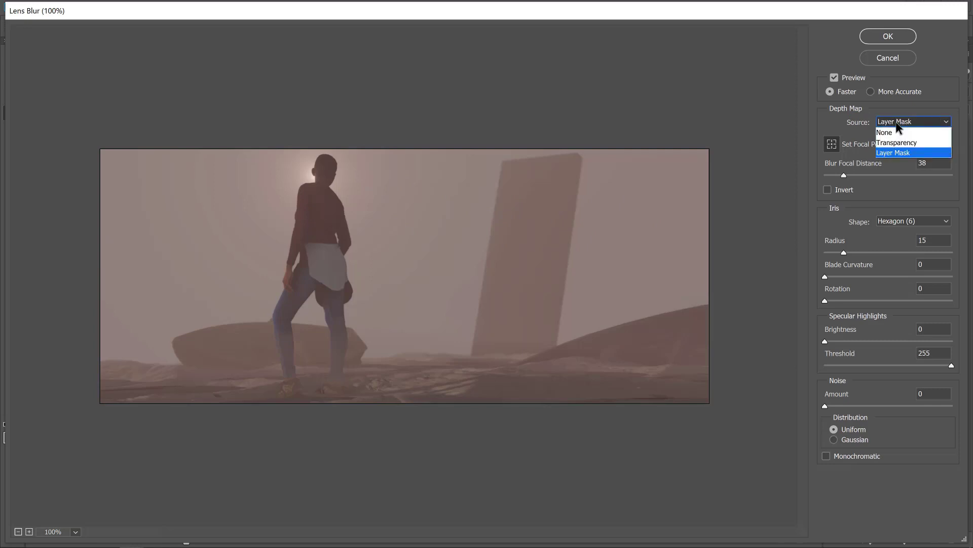
click(890, 152)
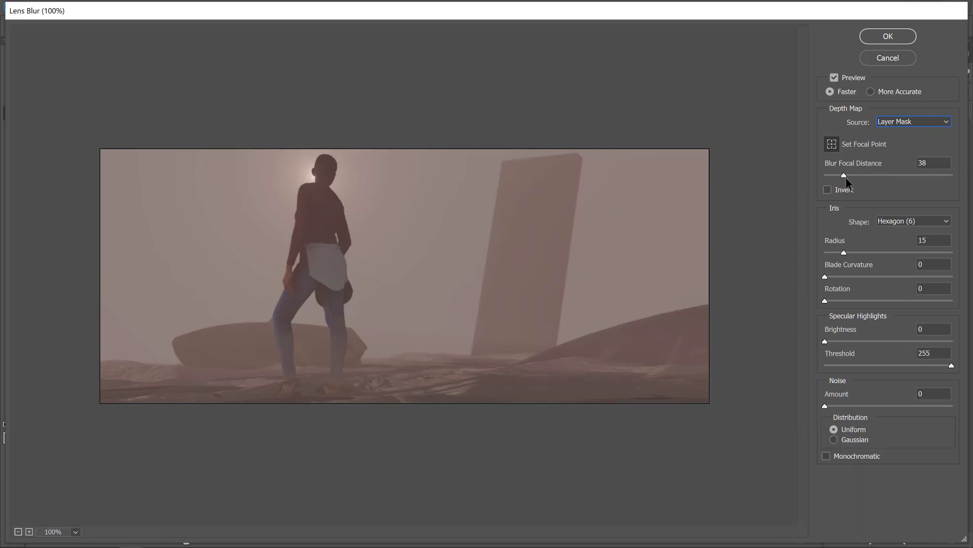
- Set the blur focal distance to 8, invert the depth map and apply the Lens Blur
drag(843, 175, 829, 176)
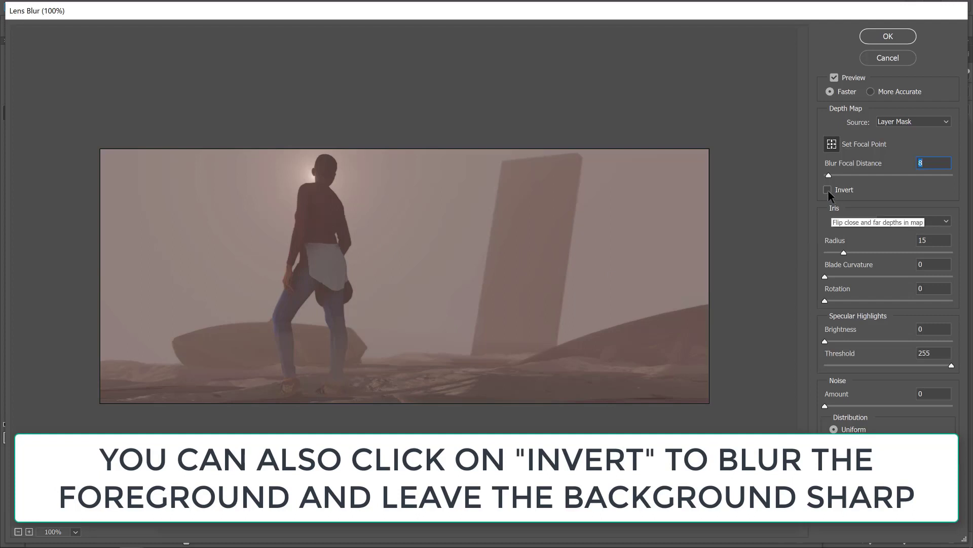
click(829, 190)
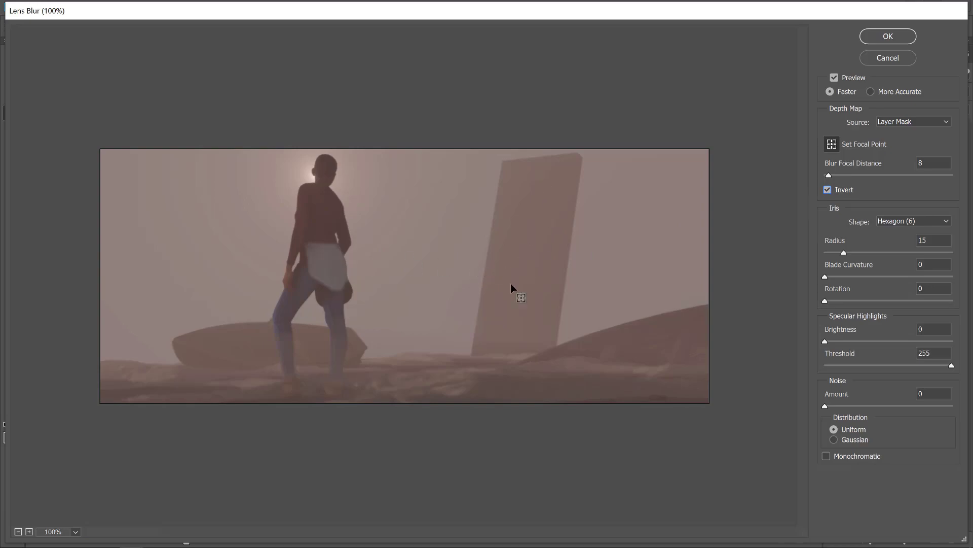
key(Return)
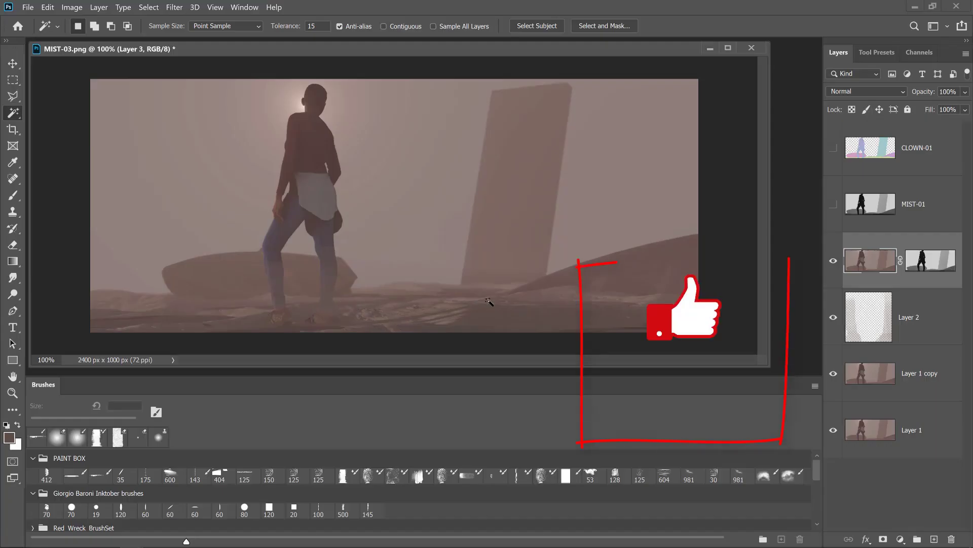